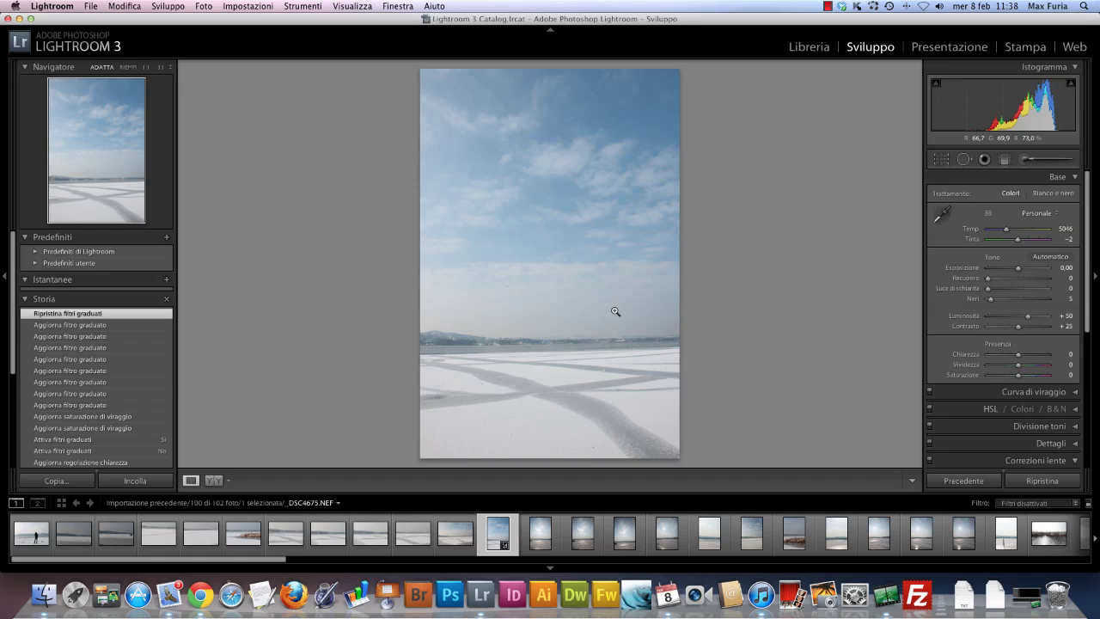
- Reset the snowy lake photo to its as-shot settings and activate the Graduated Filter tool
left_click(996, 458)
left_click(1038, 481)
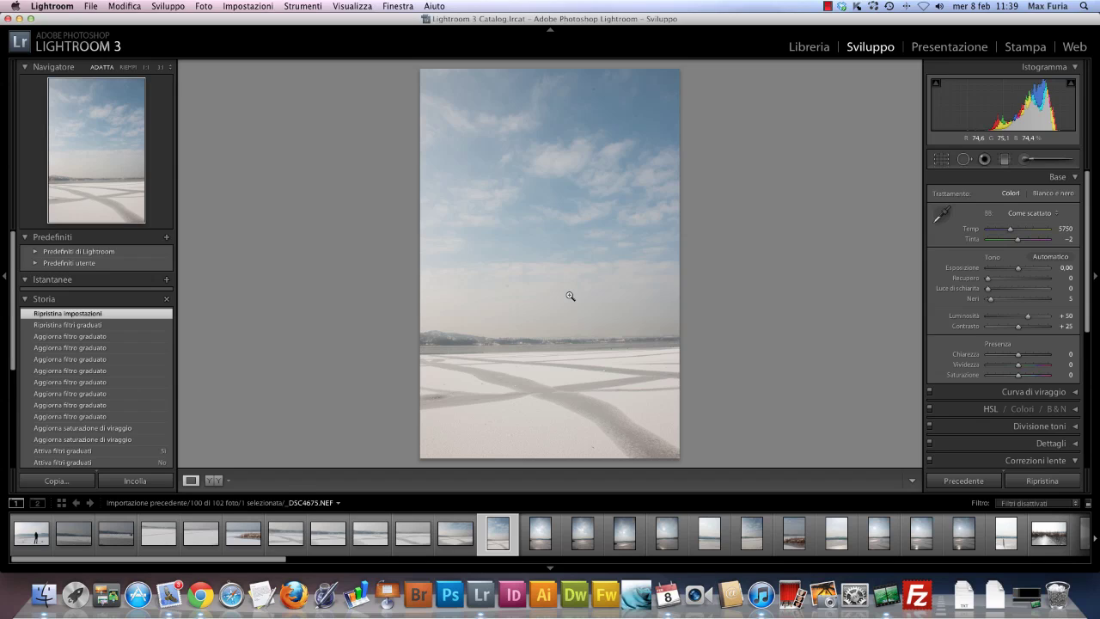
key("m")
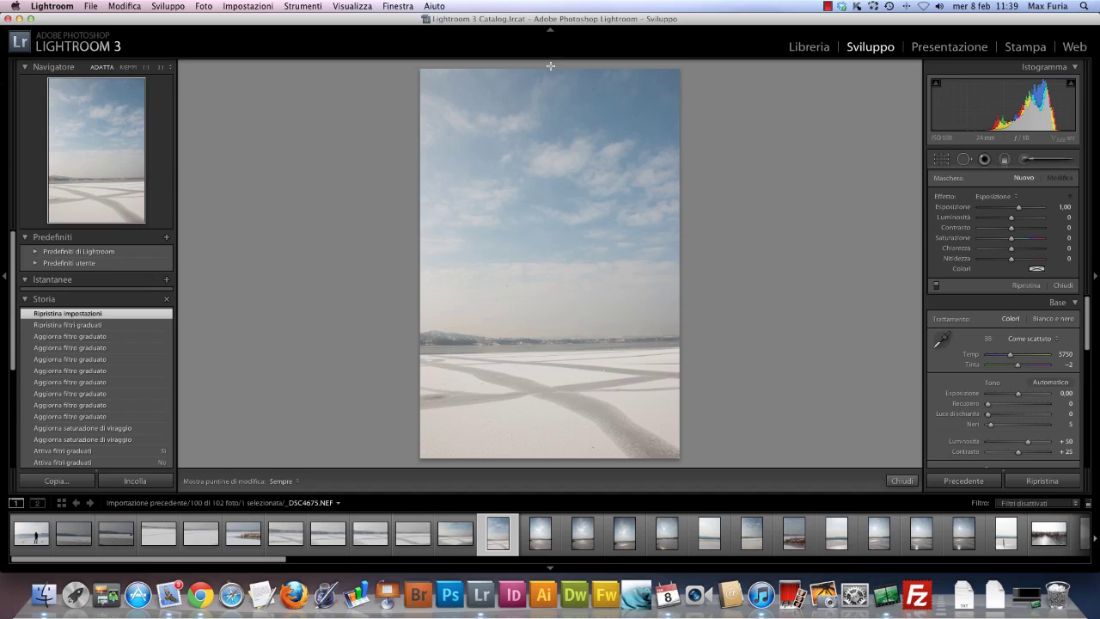
- Draw a graduated filter from the top of the photo down to the horizon
mouse_move(550, 65)
left_mouse_down()
mouse_move(559, 273)
mouse_move(549, 344)
left_mouse_up()
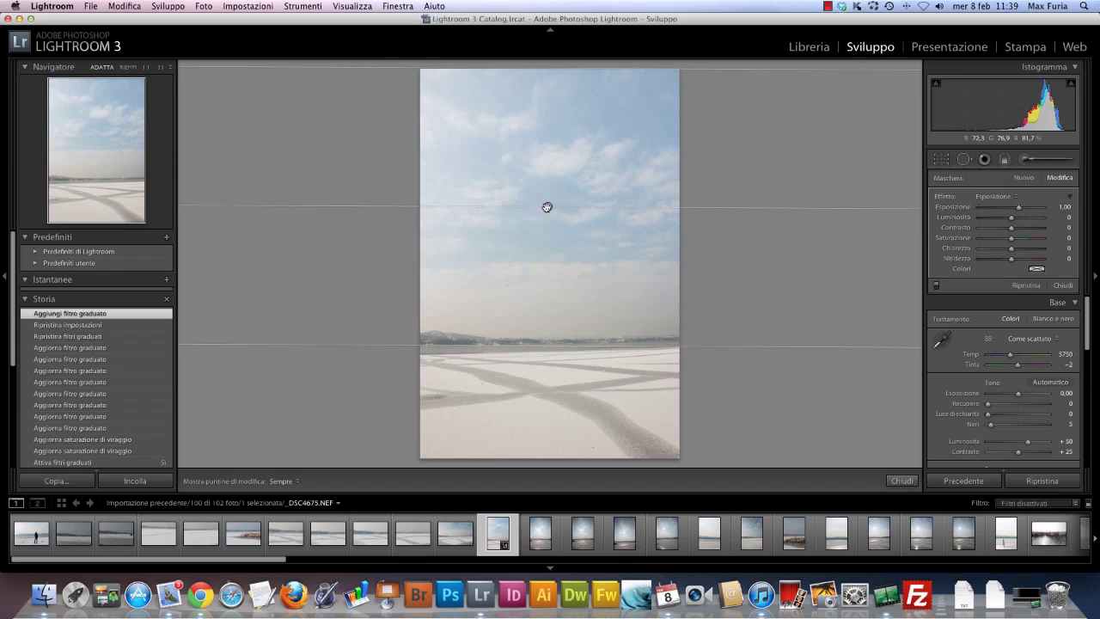
left_click_drag(548, 208, 549, 208)
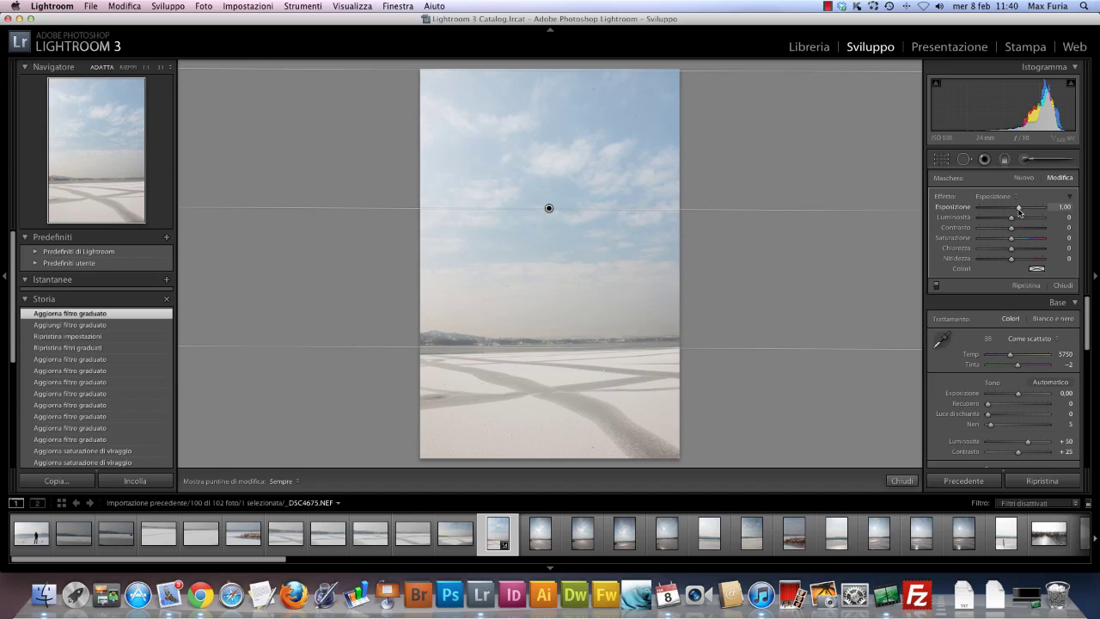
- Give the sky filter Exposure -0.83 and Contrast 57, nudging it slightly lower
left_click_drag(1019, 210, 1008, 211)
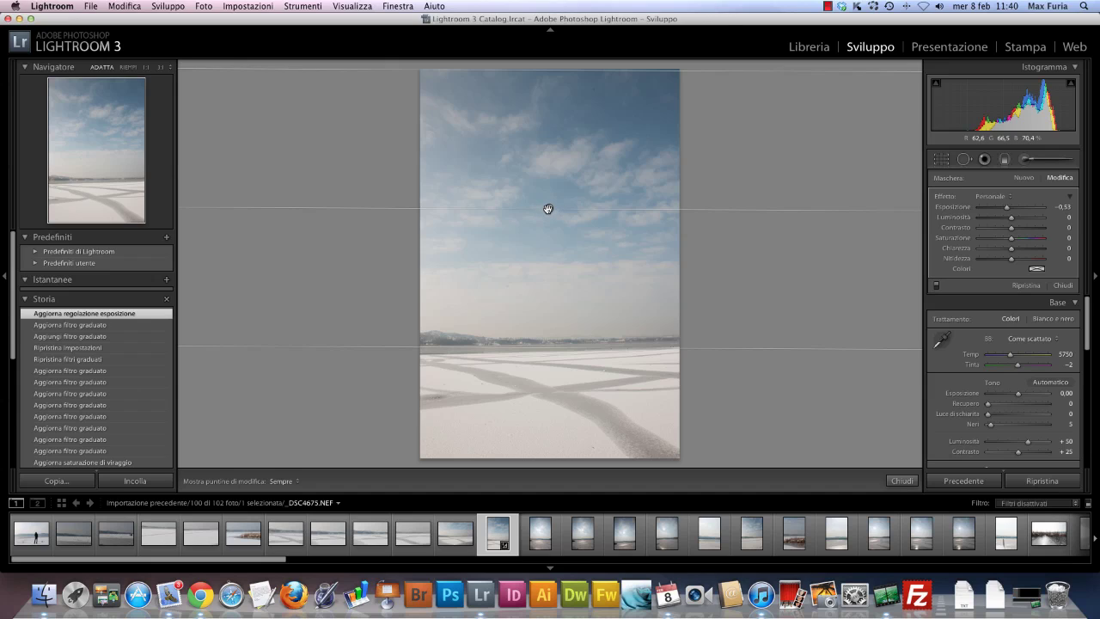
left_click_drag(549, 208, 547, 216)
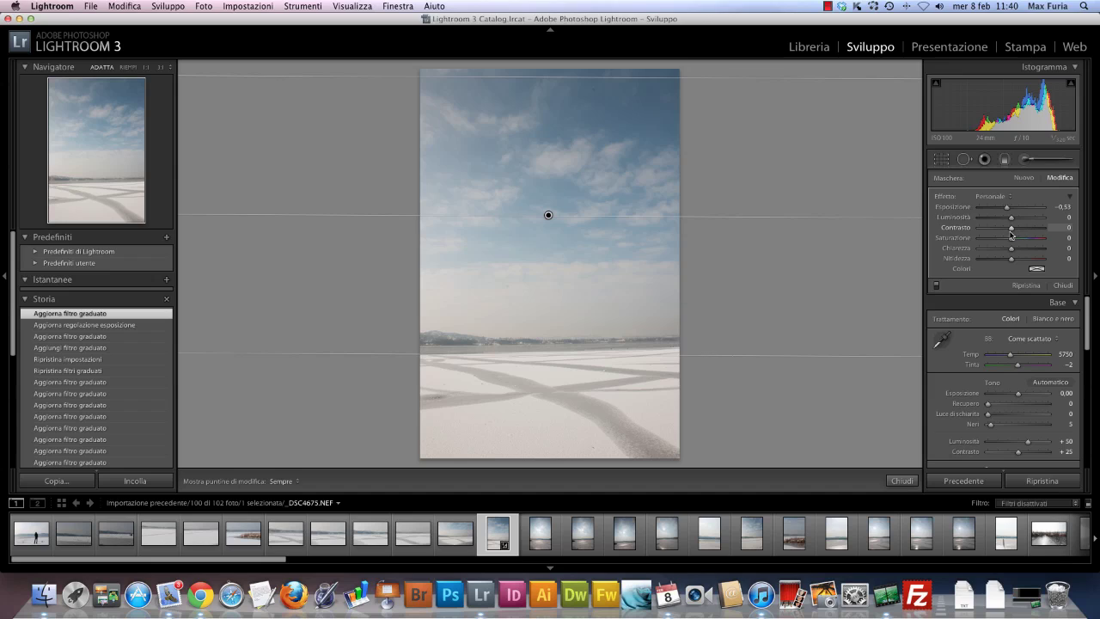
left_click_drag(1012, 232, 1028, 227)
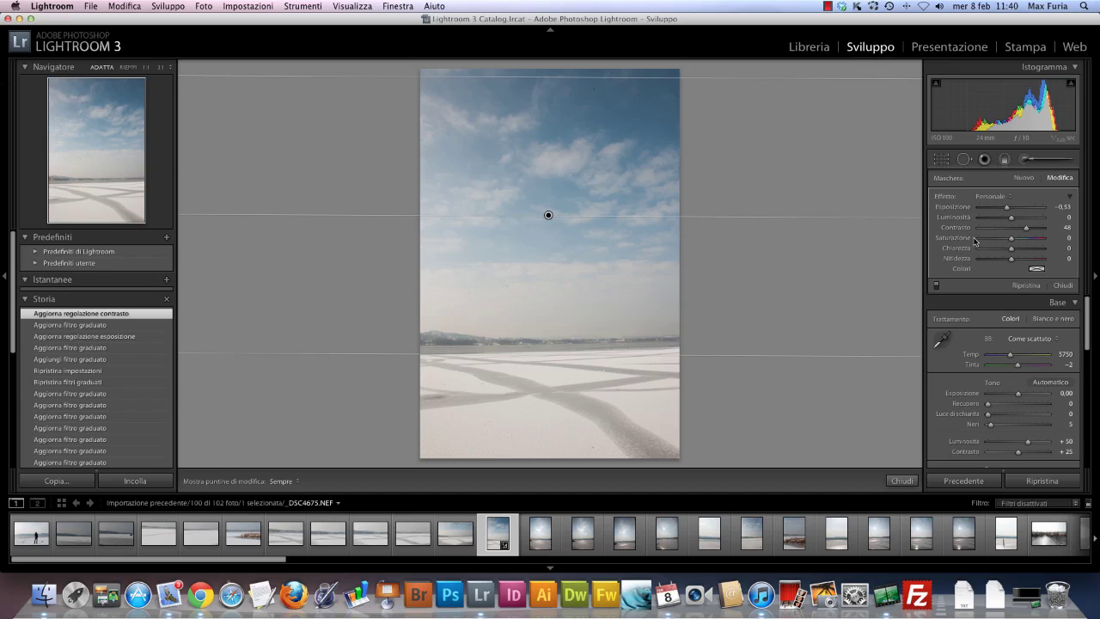
left_click_drag(1026, 232, 1032, 231)
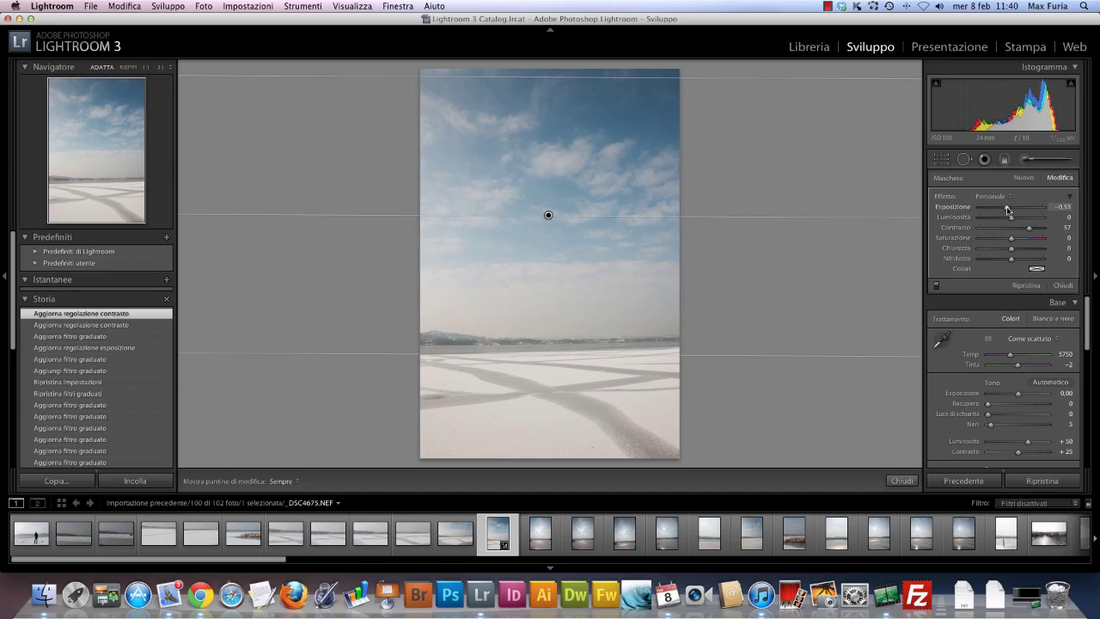
left_click_drag(1006, 209, 1002, 210)
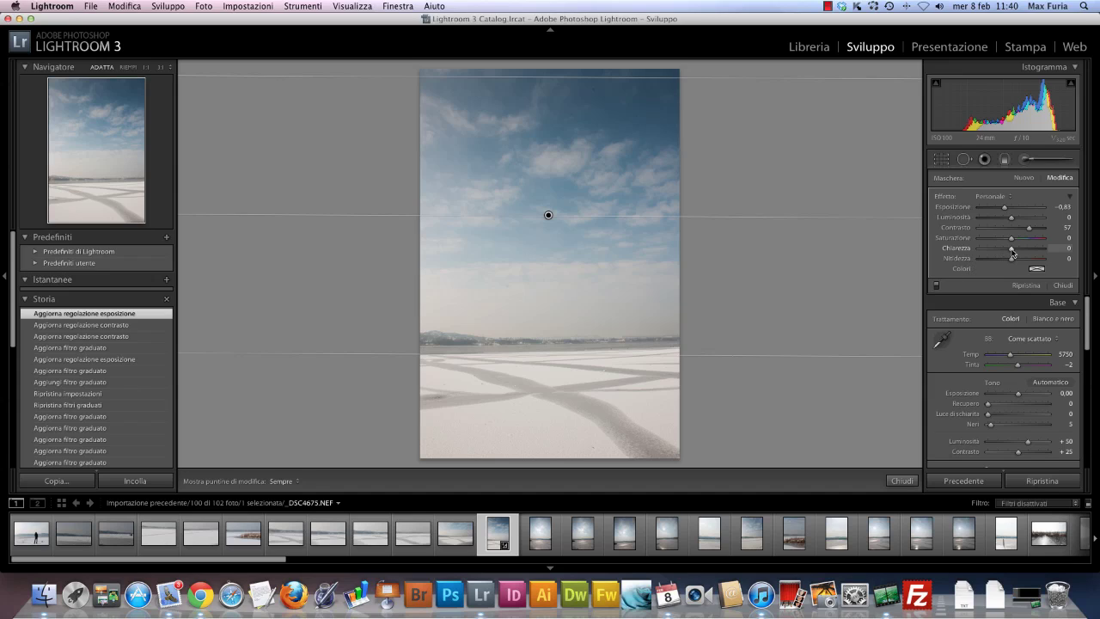
- Raise the sky filter's Clarity to 100 and Saturation to 29
left_click_drag(1012, 251, 1038, 252)
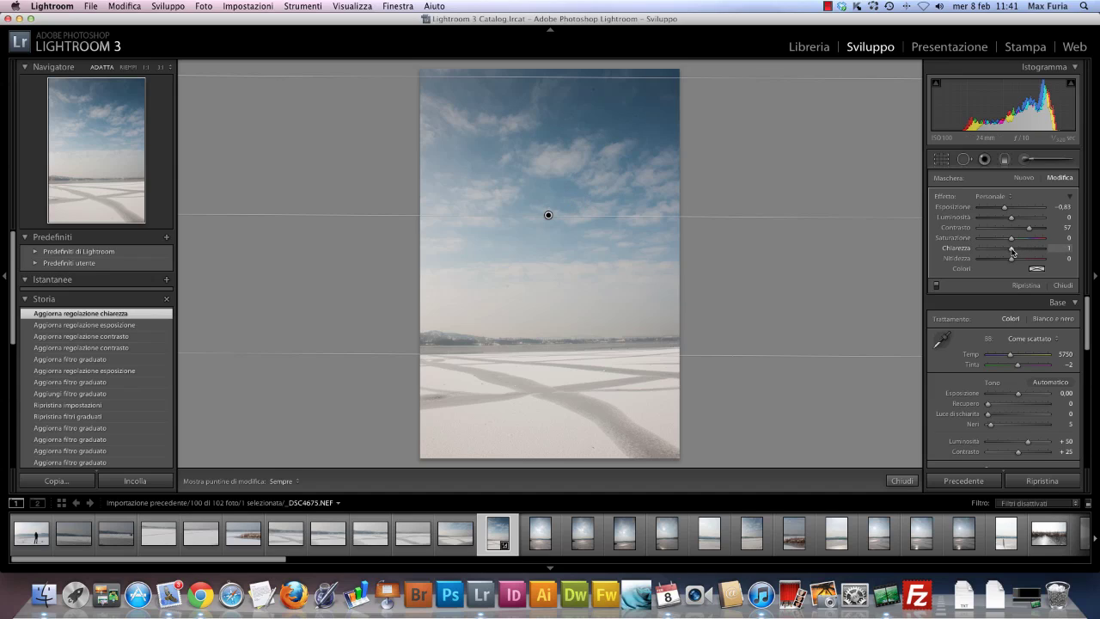
left_click_drag(1014, 252, 1056, 249)
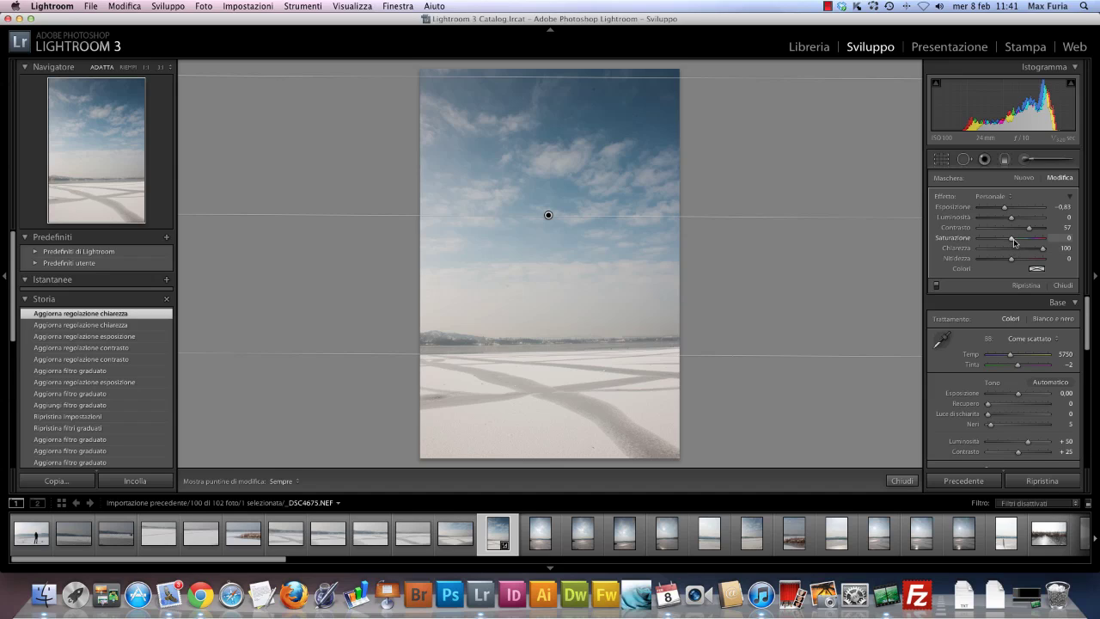
left_click_drag(1011, 241, 1014, 242)
left_click_drag(1017, 236, 1022, 238)
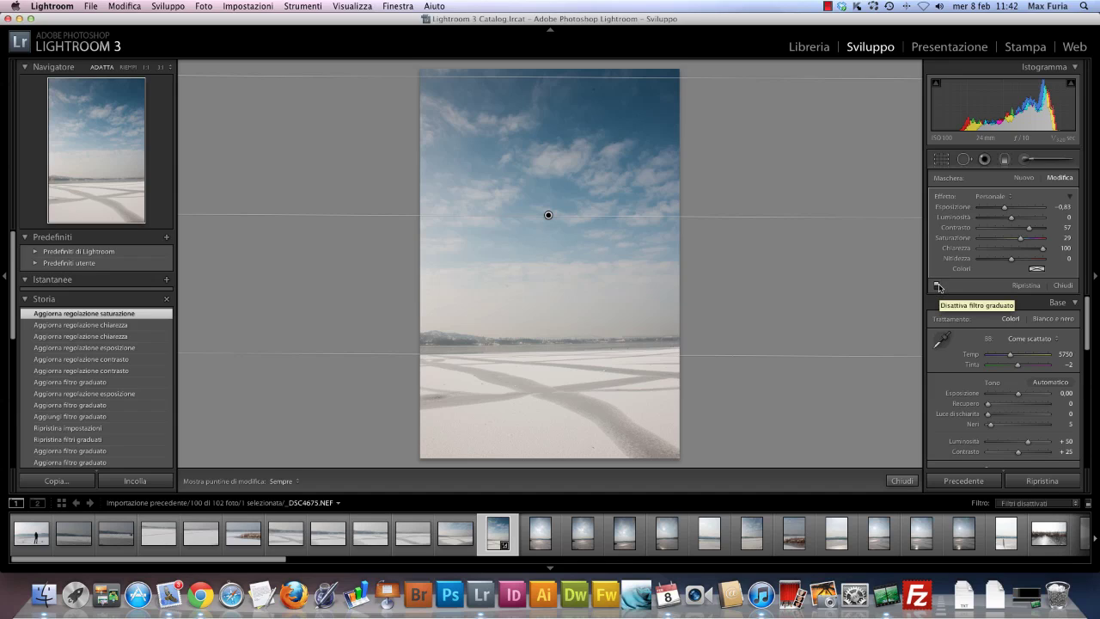
- Toggle the sky filter off and on to compare, leave it on, and close the tool
left_click(937, 286)
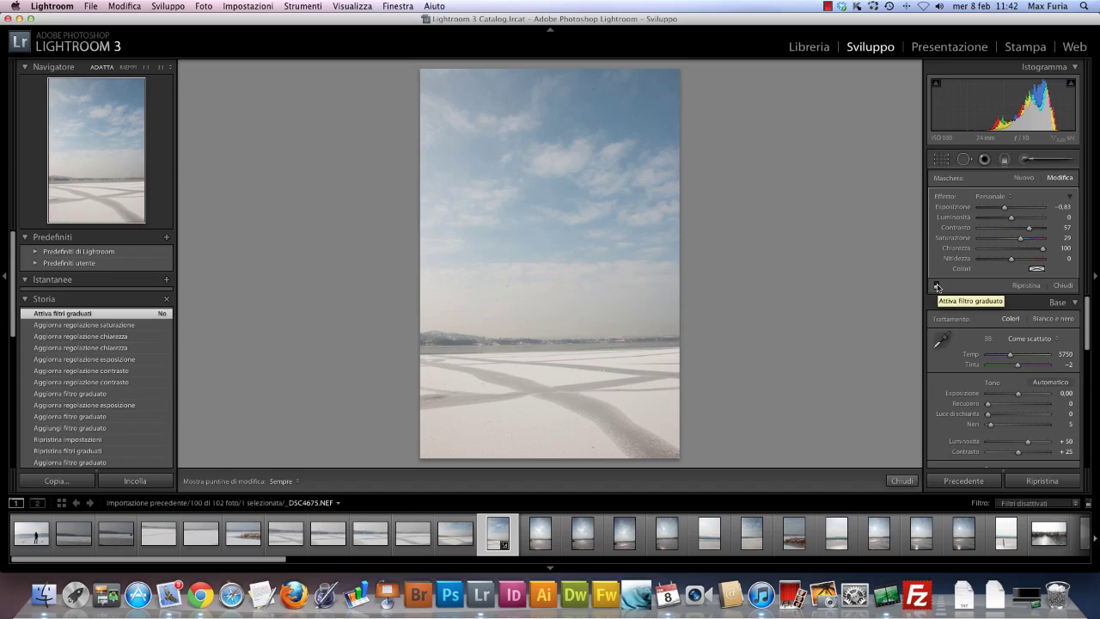
left_click(937, 286)
left_click(936, 286)
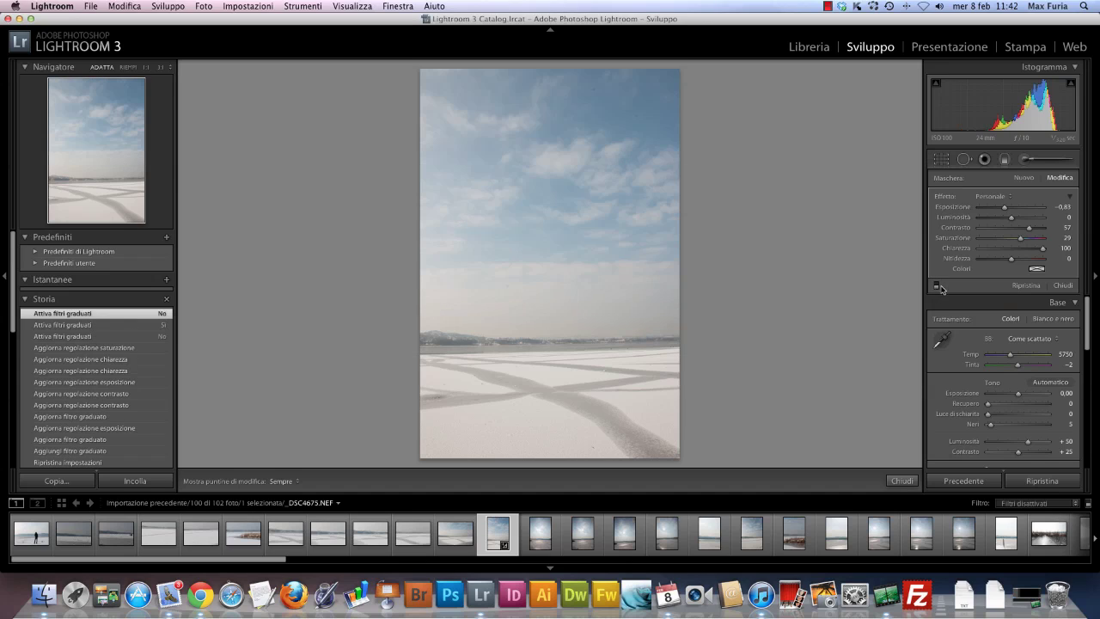
left_click(937, 286)
left_click(936, 286)
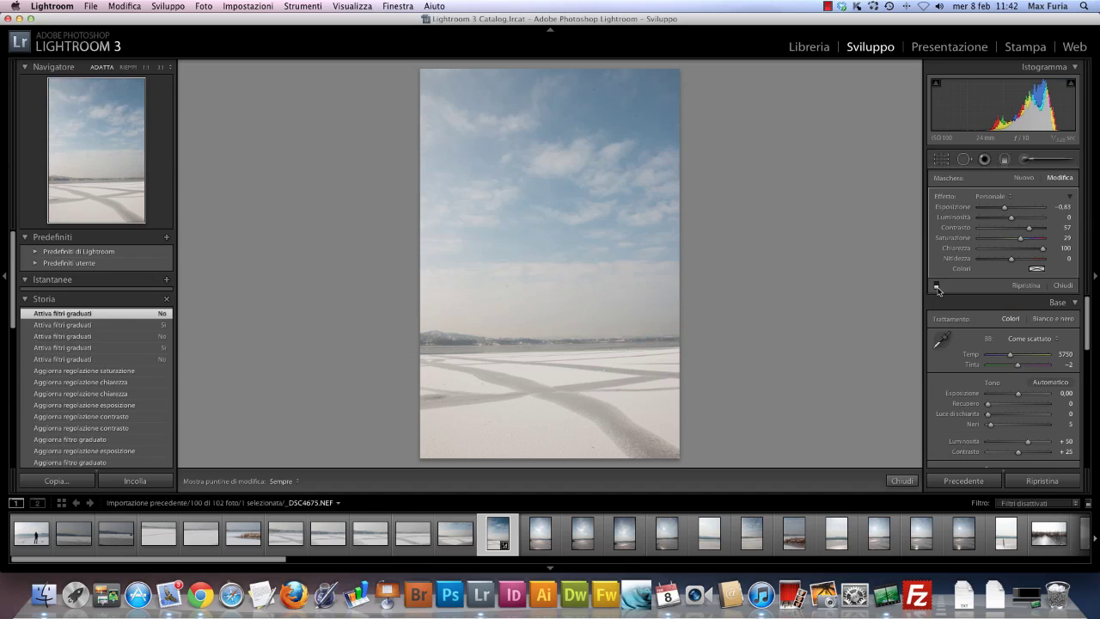
left_click(936, 287)
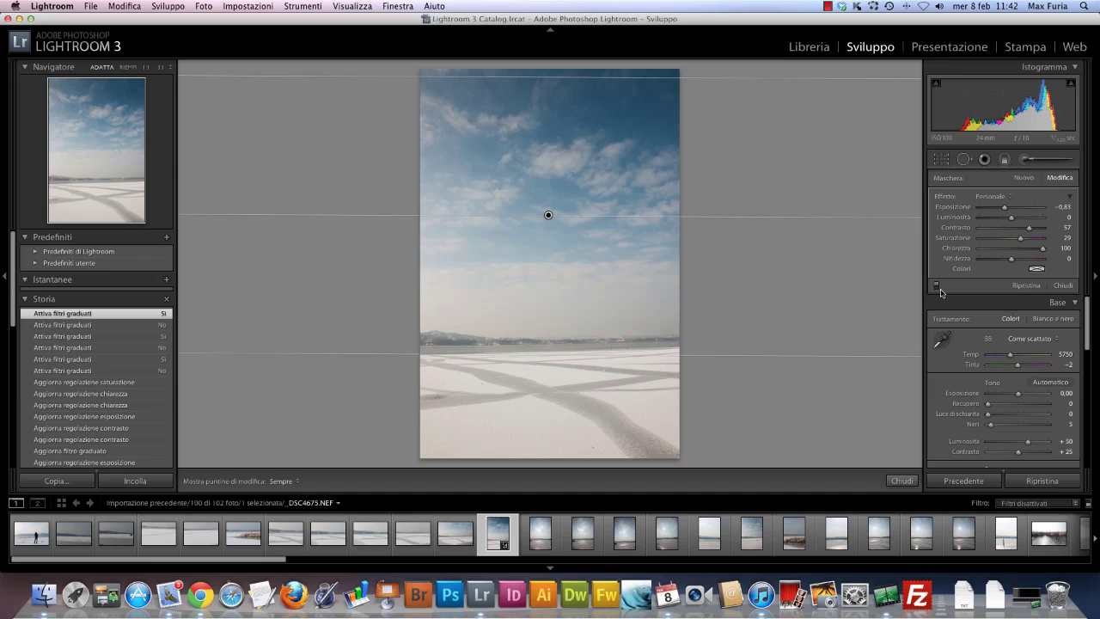
key("m")
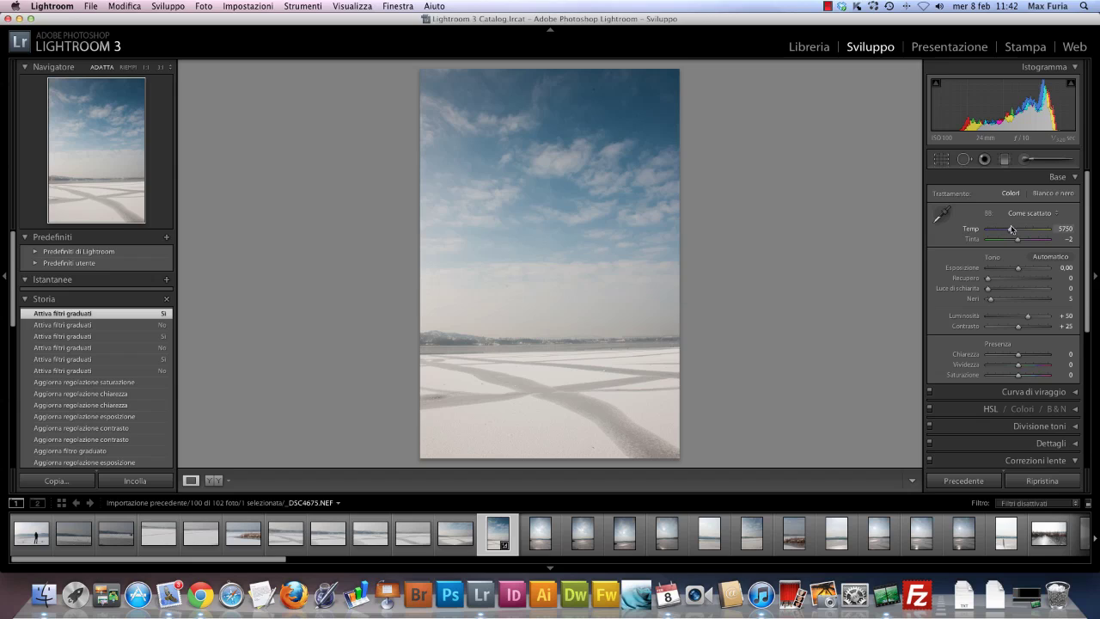
- Cool the white balance to Temp 5128 and reopen the Graduated Filter tool
left_click_drag(1009, 230, 1005, 233)
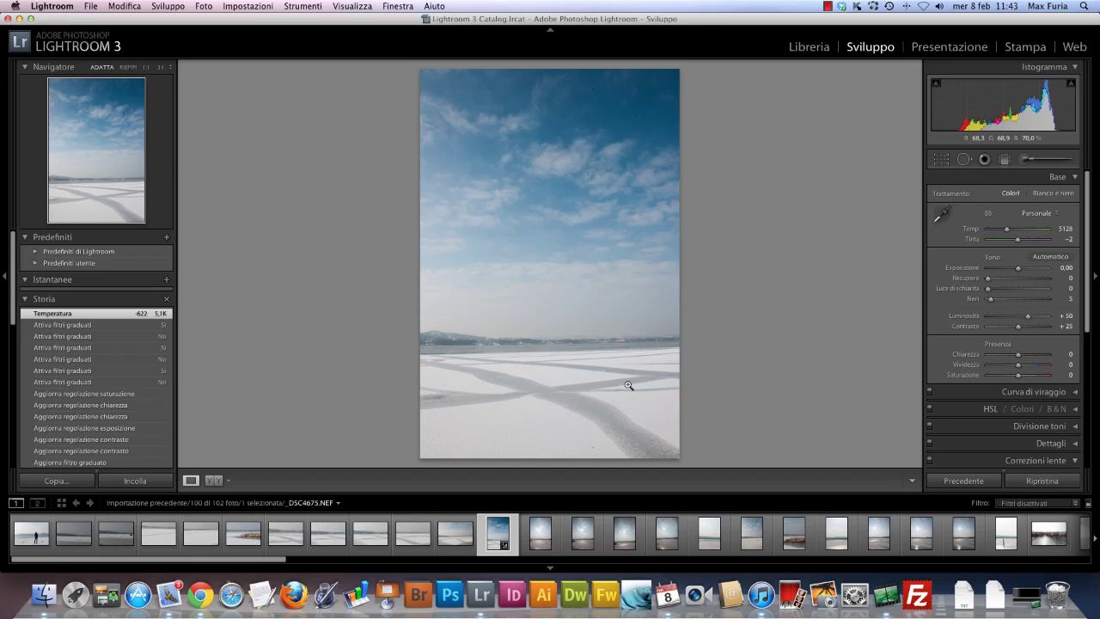
key("m")
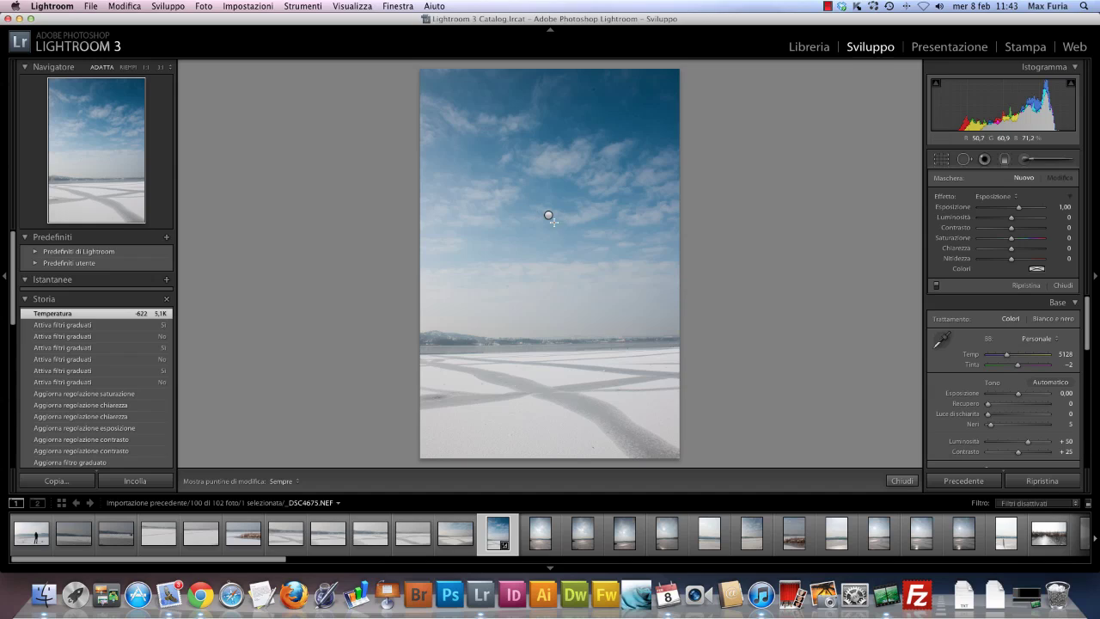
- Select the sky filter and try pink-purple, teal and cyan tint colours
left_click(548, 216)
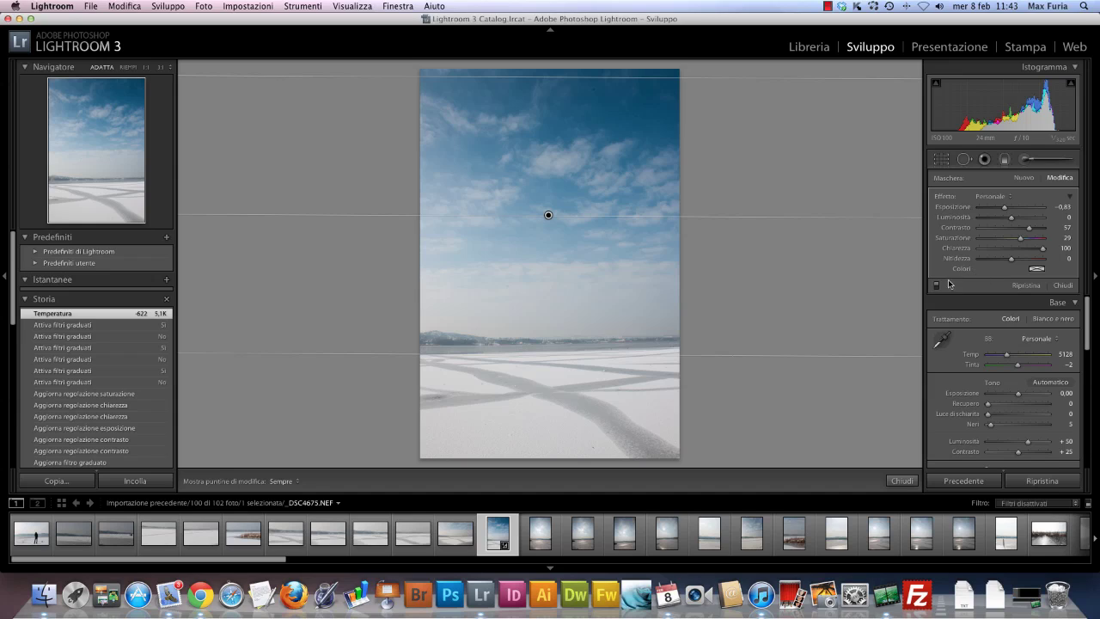
left_click(1038, 269)
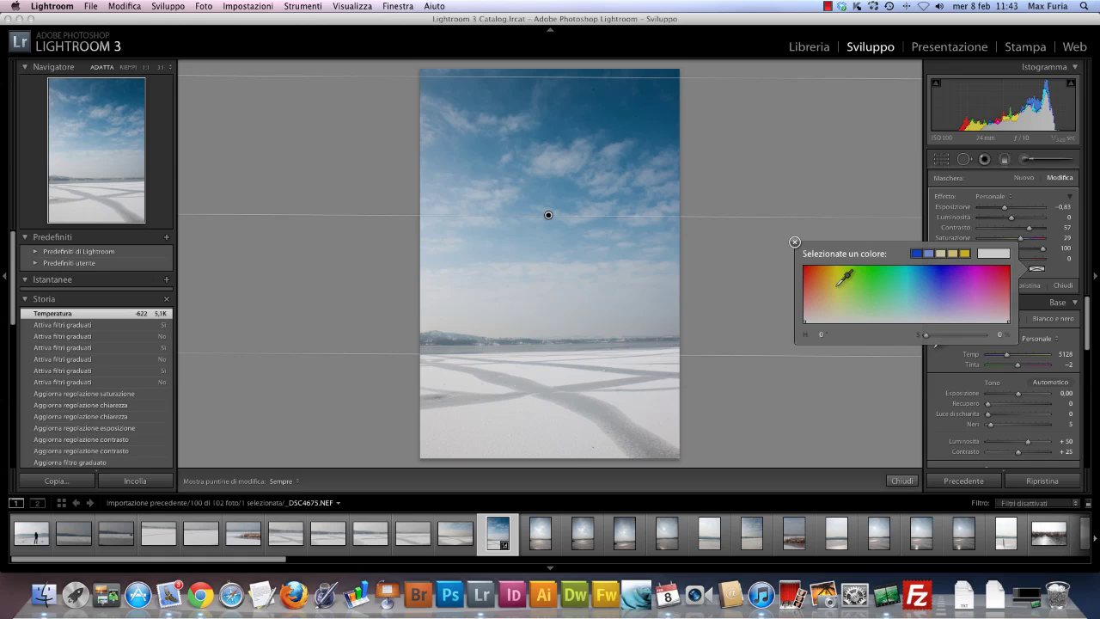
left_click(809, 273)
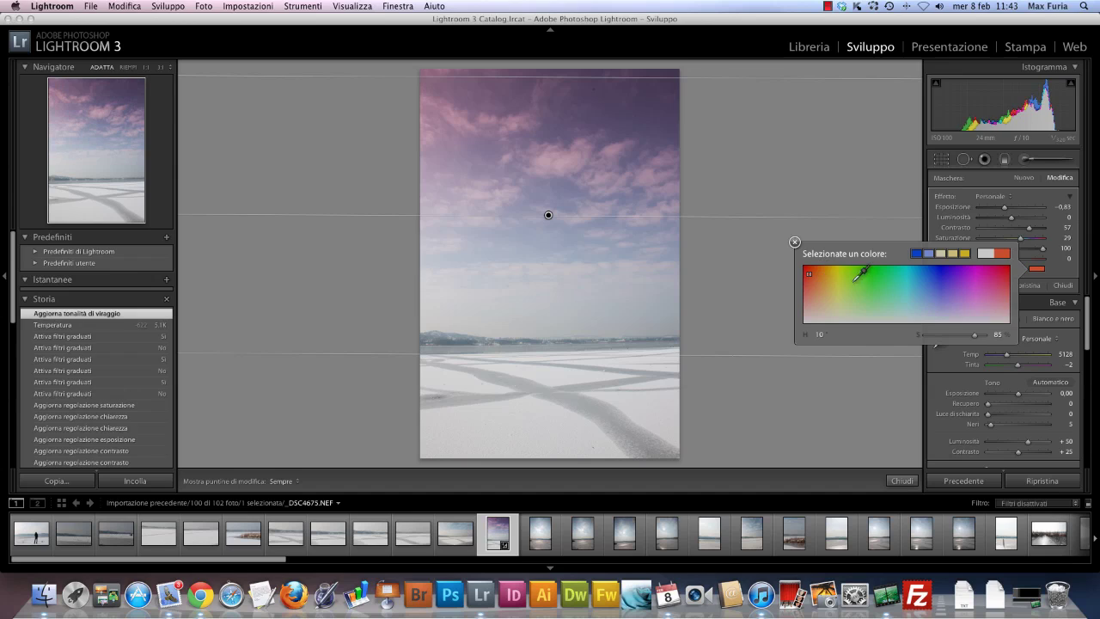
left_click(850, 276)
left_click(860, 282)
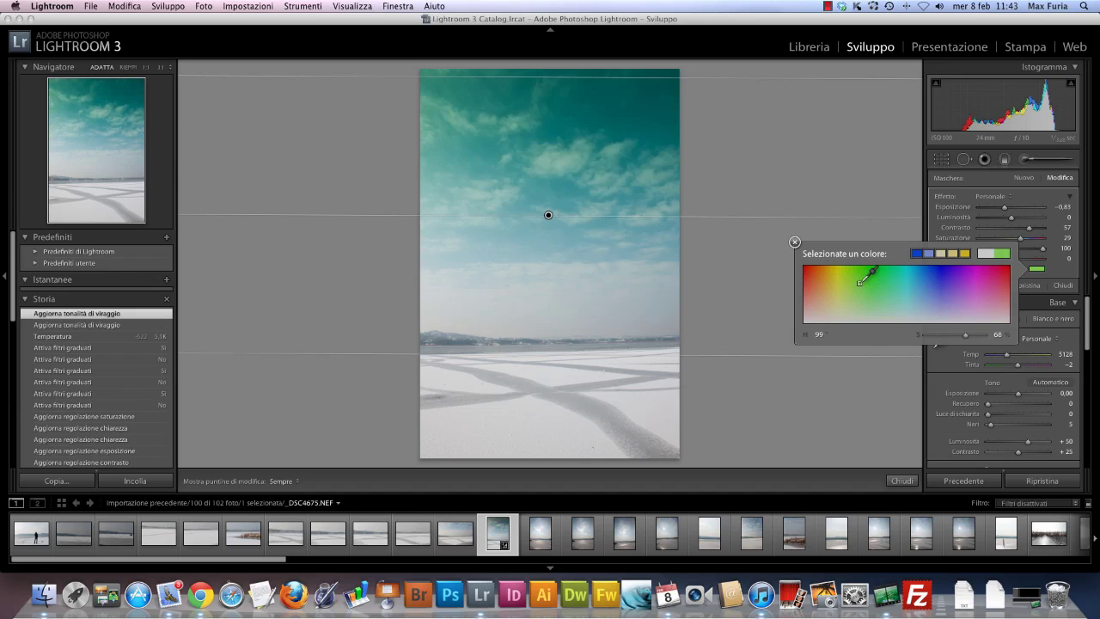
left_click(888, 279)
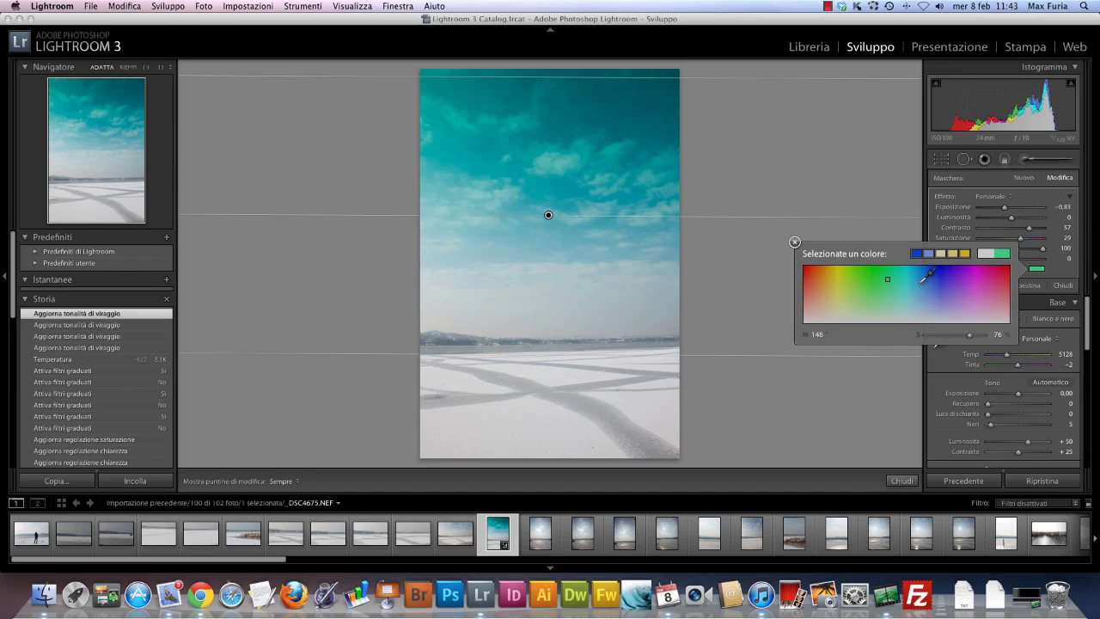
- Settle on a blue sky tint of hue 230 with saturation 69
left_click(956, 279)
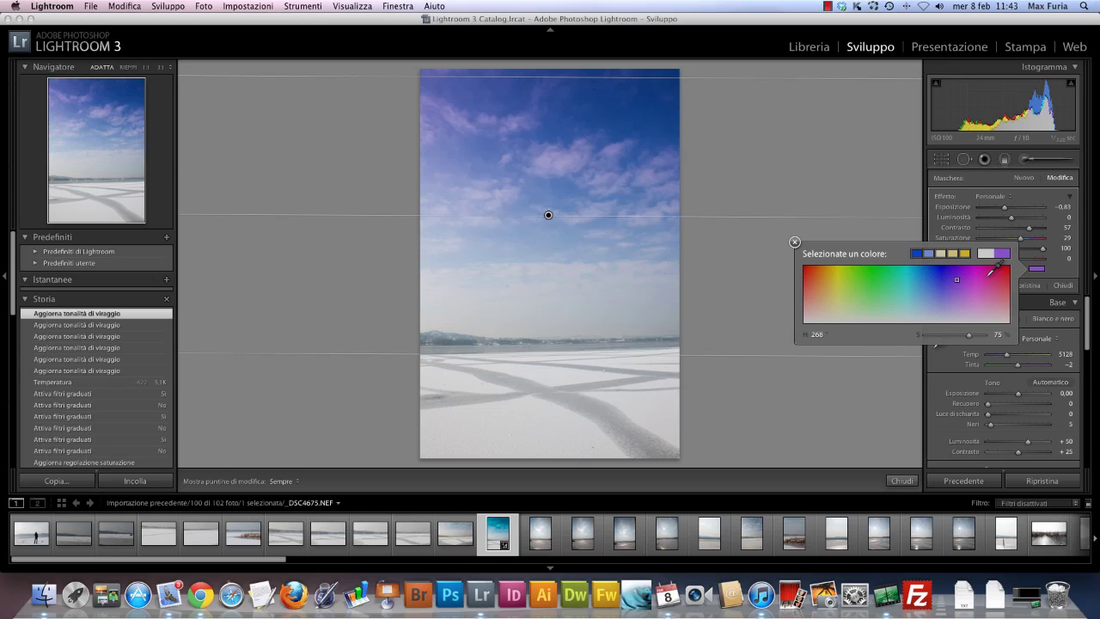
left_click(998, 278)
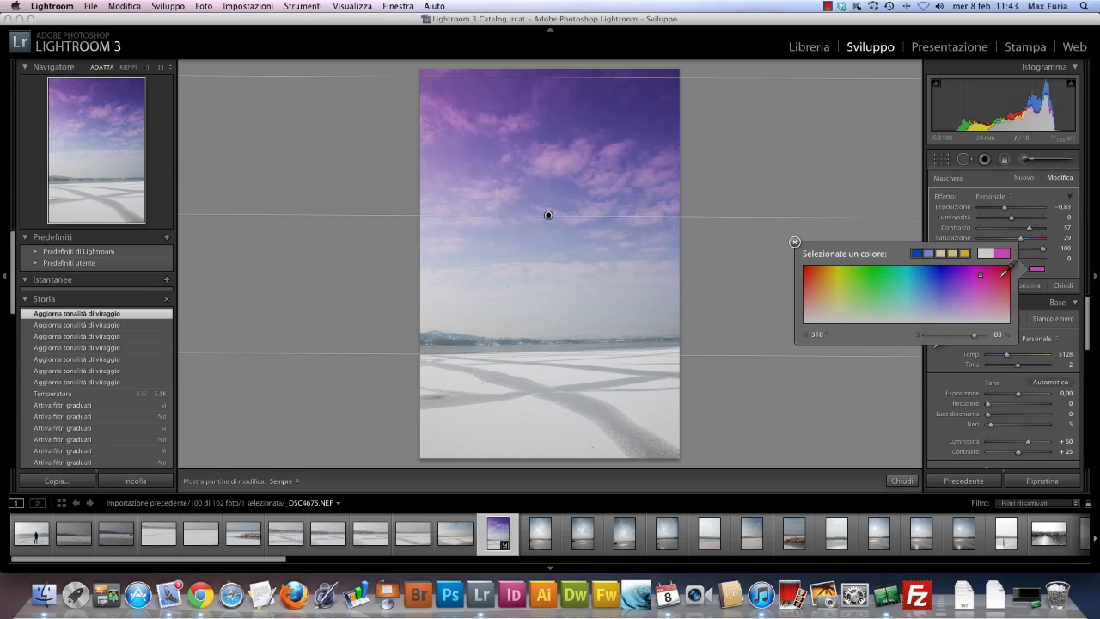
left_click_drag(827, 296, 834, 285)
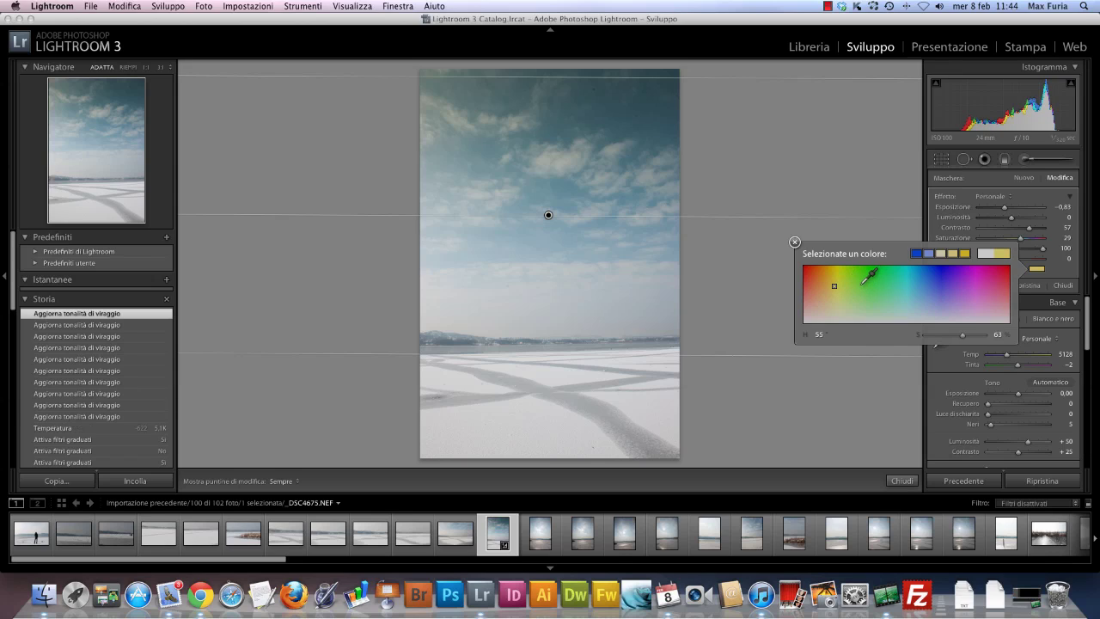
left_click(864, 276)
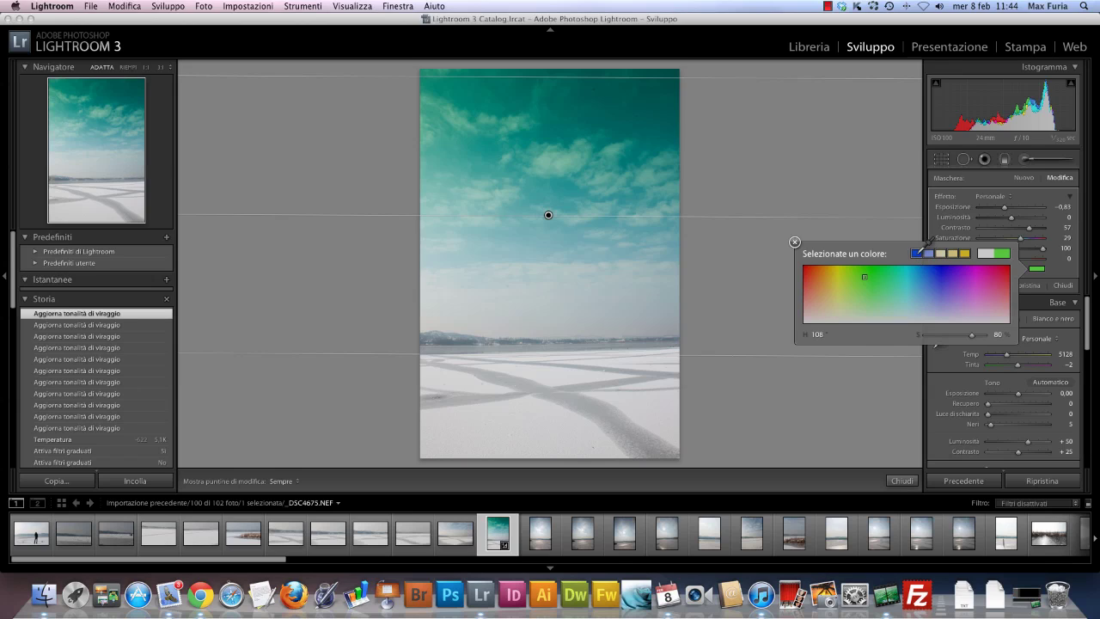
left_click(916, 253)
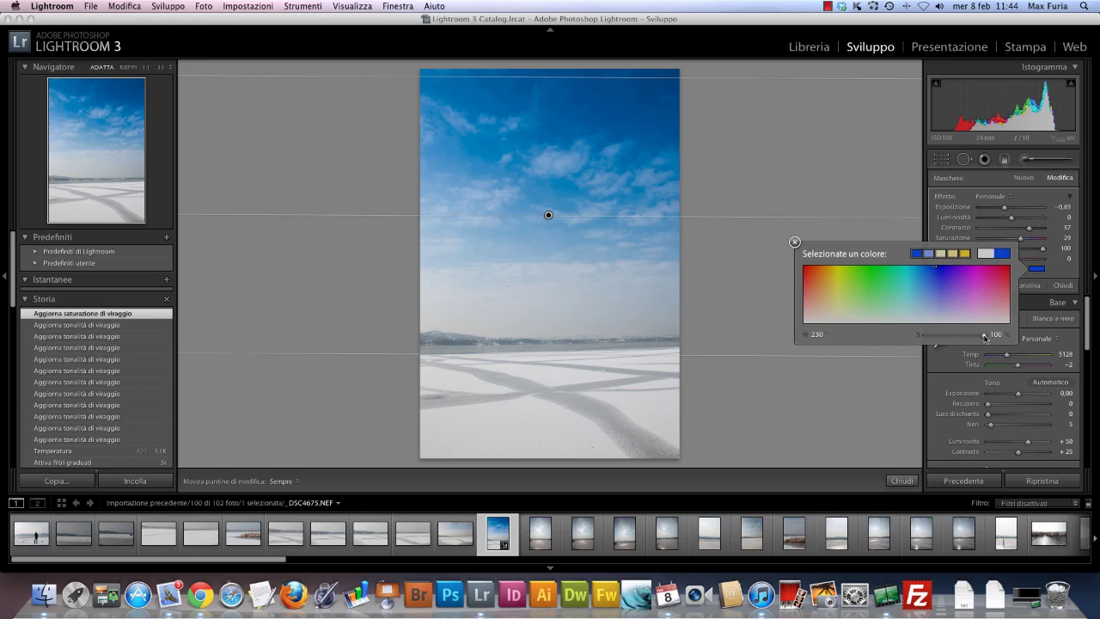
left_click_drag(984, 338, 968, 336)
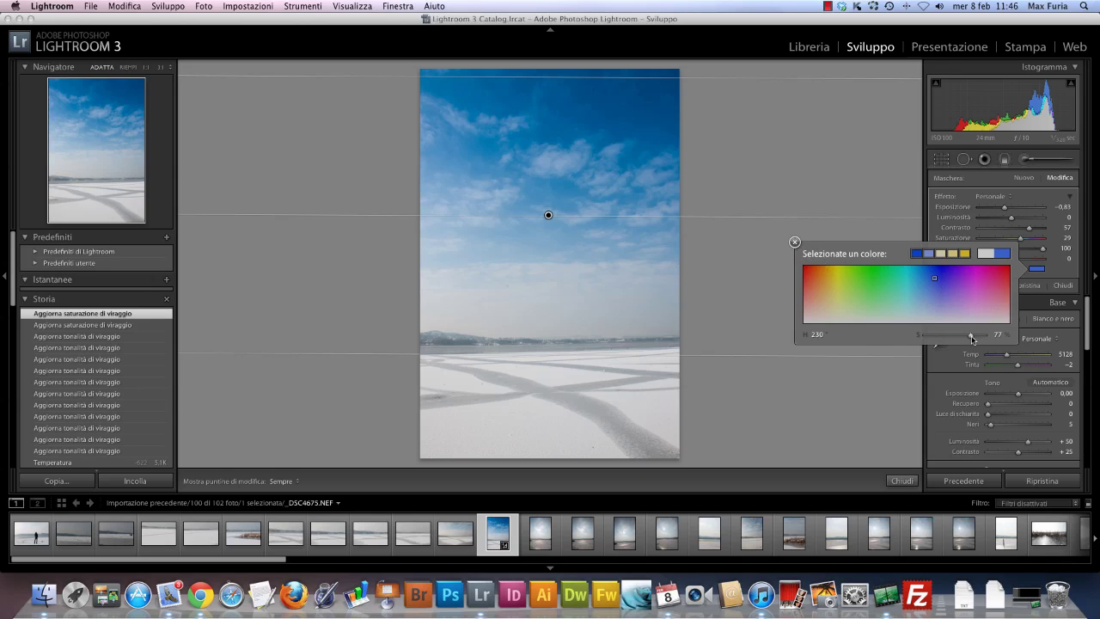
left_click_drag(972, 340, 964, 338)
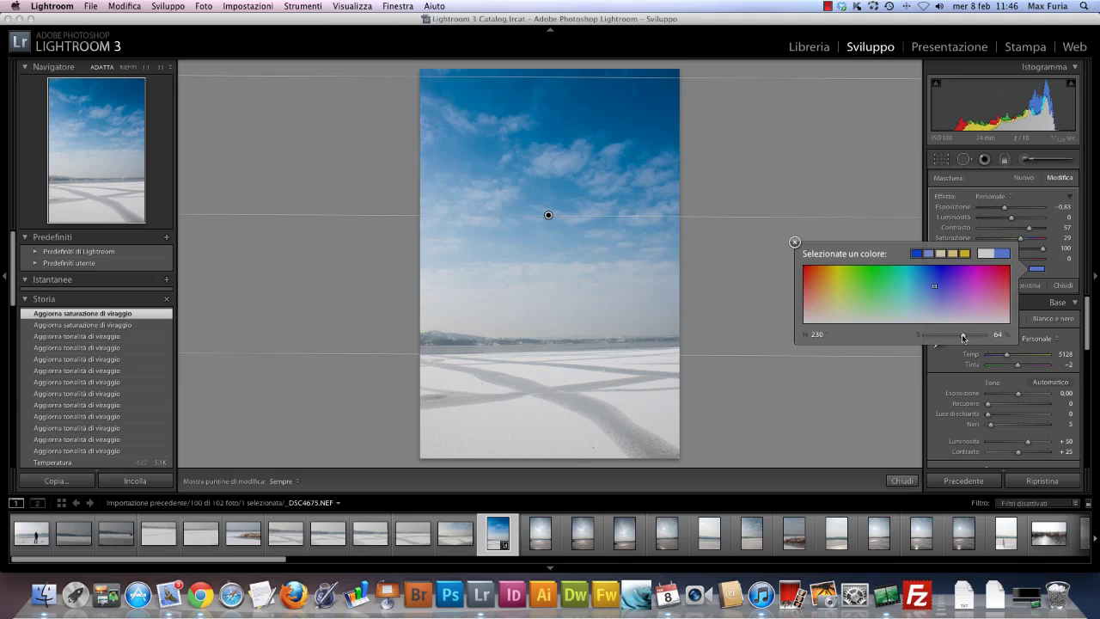
- Set the sky filter to Saturation 50 and Contrast 96, narrowing and lowering it
left_click(794, 243)
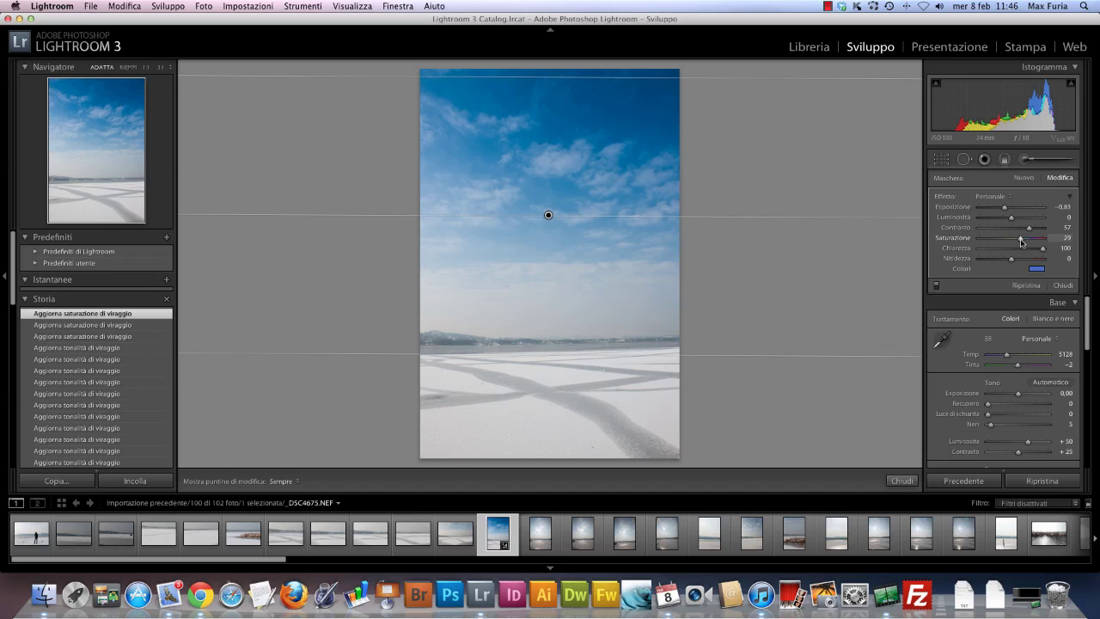
left_click_drag(1021, 242, 1045, 227)
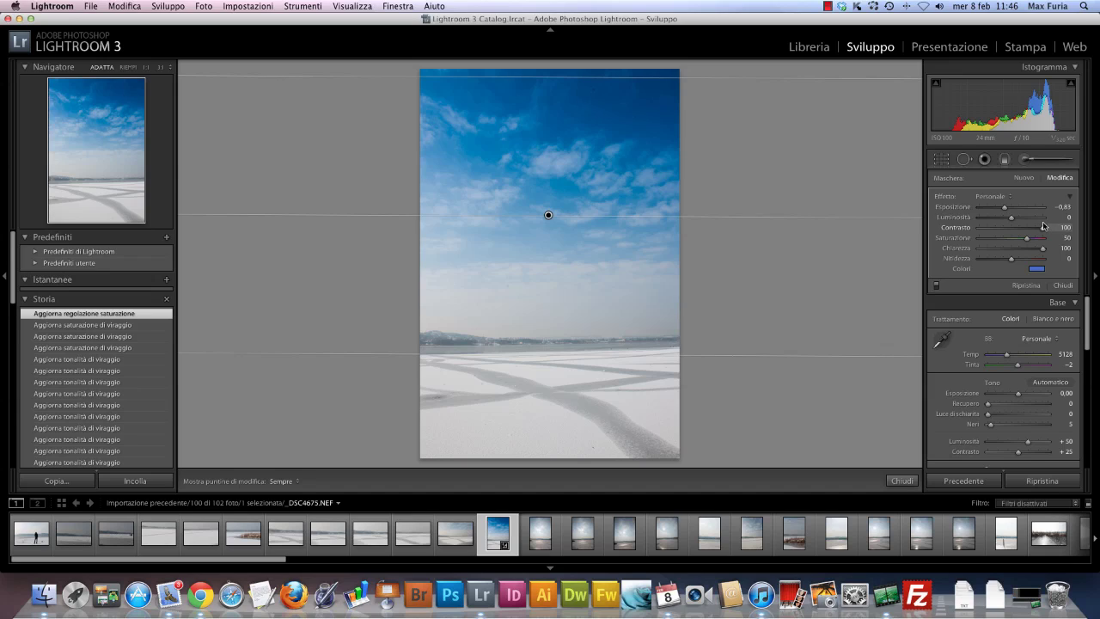
left_click_drag(1042, 225, 1042, 227)
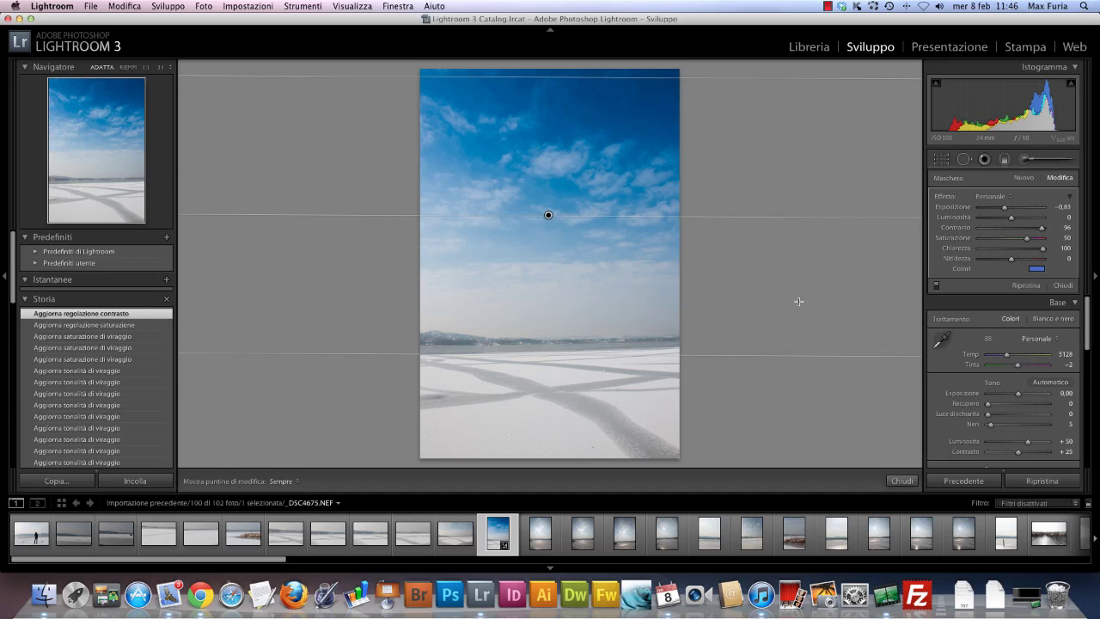
left_click_drag(562, 355, 562, 320)
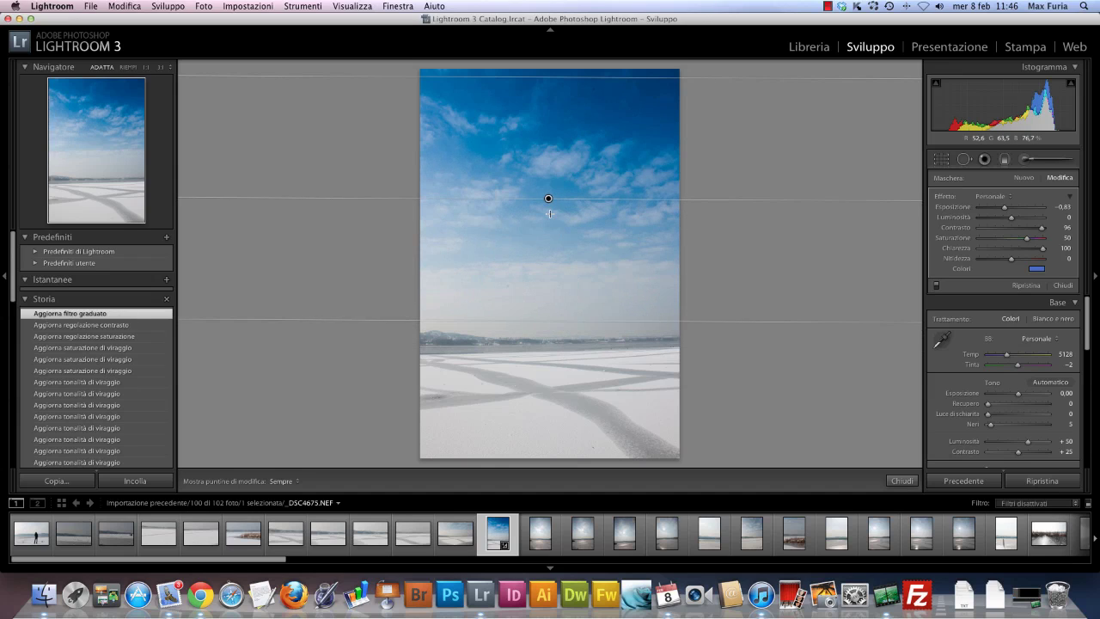
mouse_move(548, 200)
left_mouse_down()
mouse_move(540, 263)
mouse_move(540, 222)
left_mouse_up()
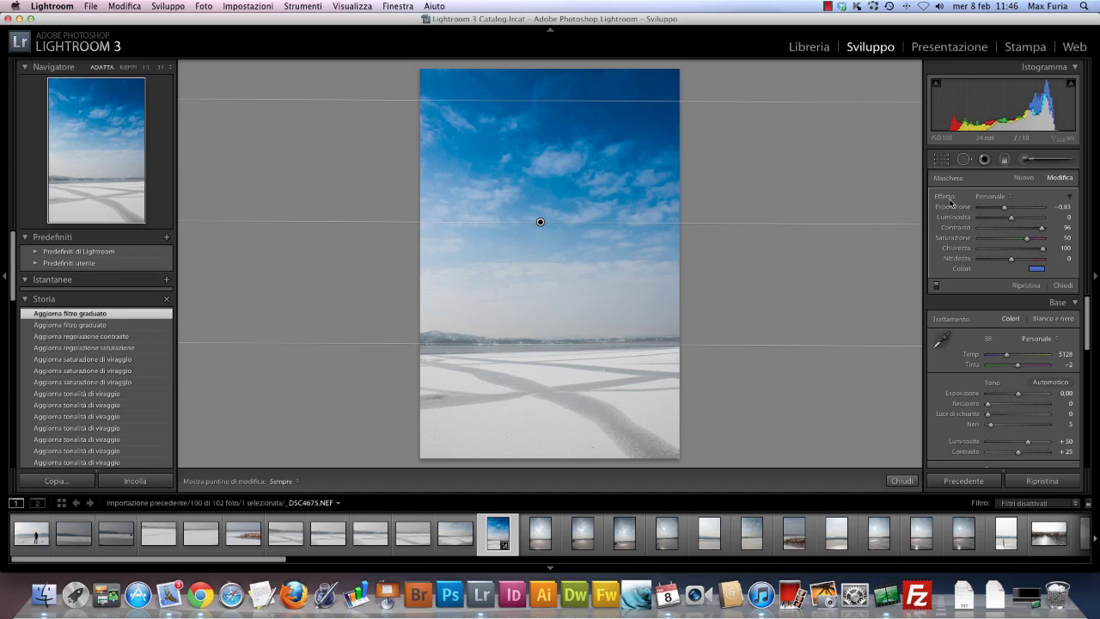
- Add a second graduated filter rising from the bottom over the snow
left_click(1022, 181)
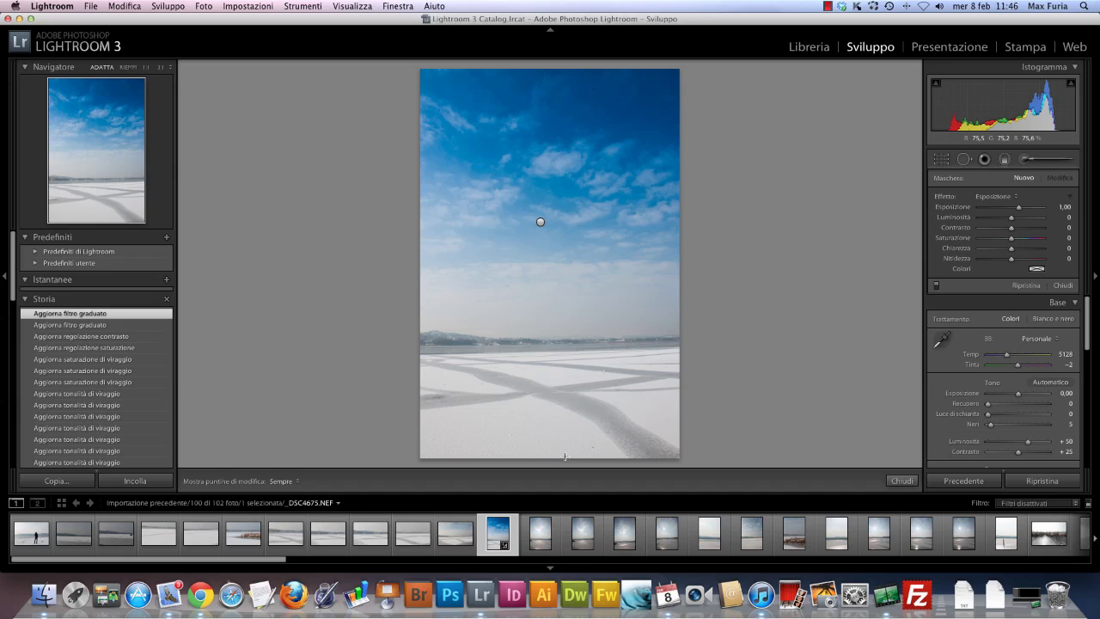
left_click_drag(565, 455, 568, 352)
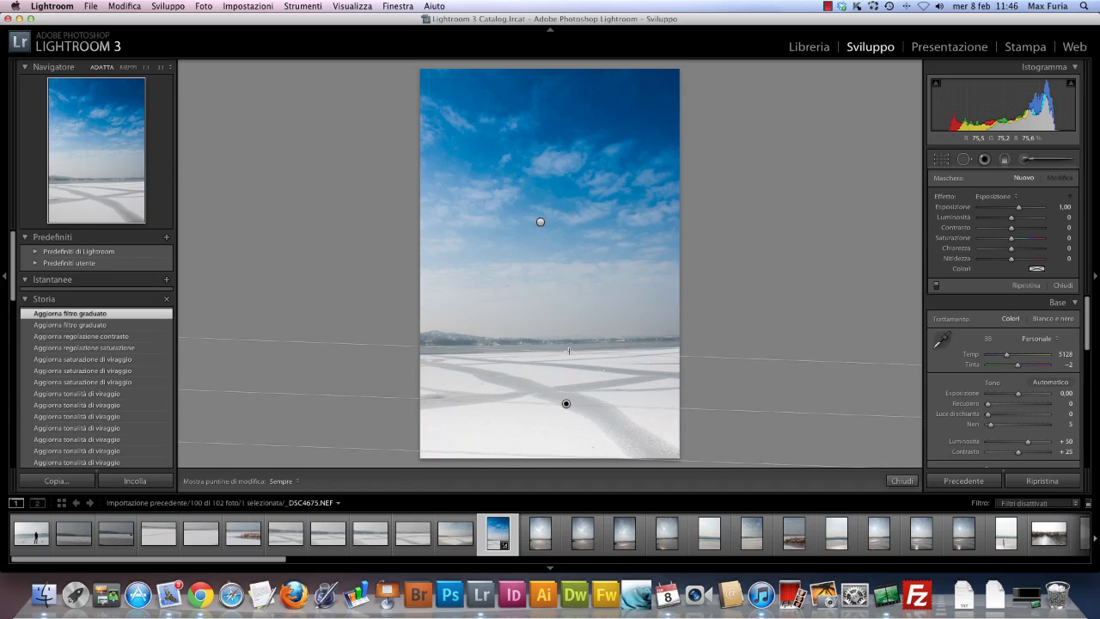
left_click_drag(568, 352, 564, 320)
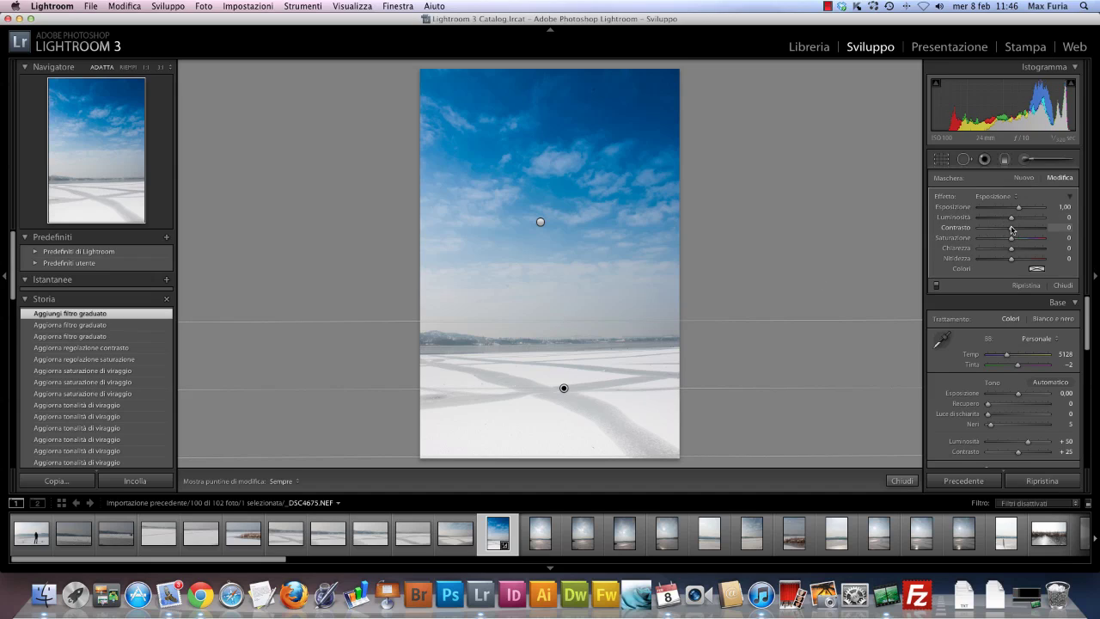
- Give the snow filter Contrast 77, Clarity 100, Saturation -58, Sharpness 35, and adjust its position
mouse_move(1010, 227)
left_mouse_down()
mouse_move(1041, 222)
mouse_move(1058, 242)
left_mouse_up()
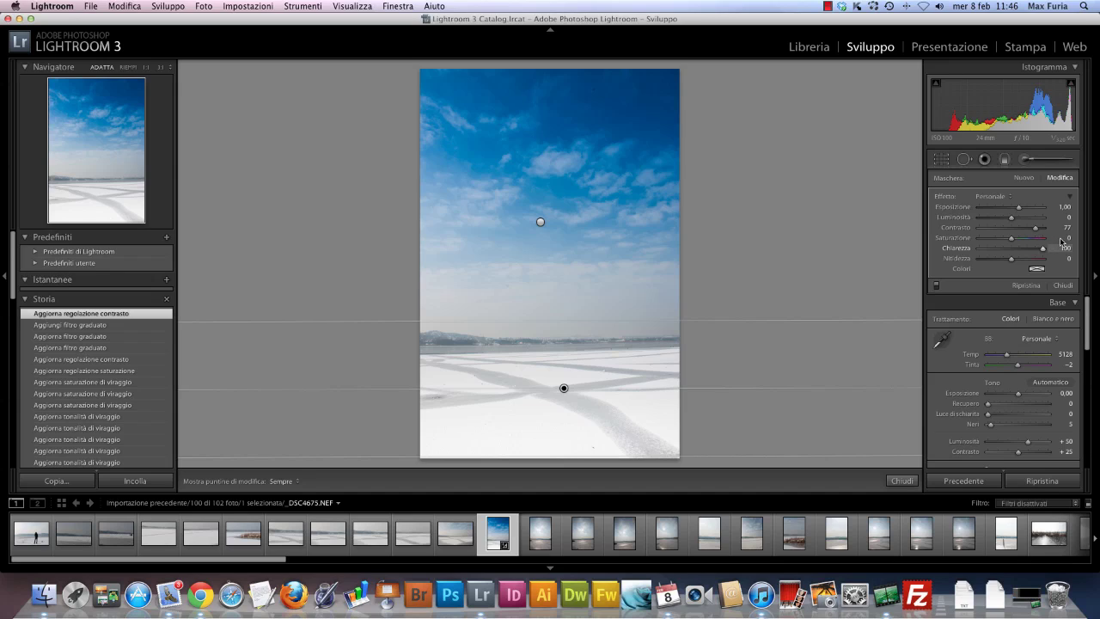
left_click_drag(1061, 242, 1054, 243)
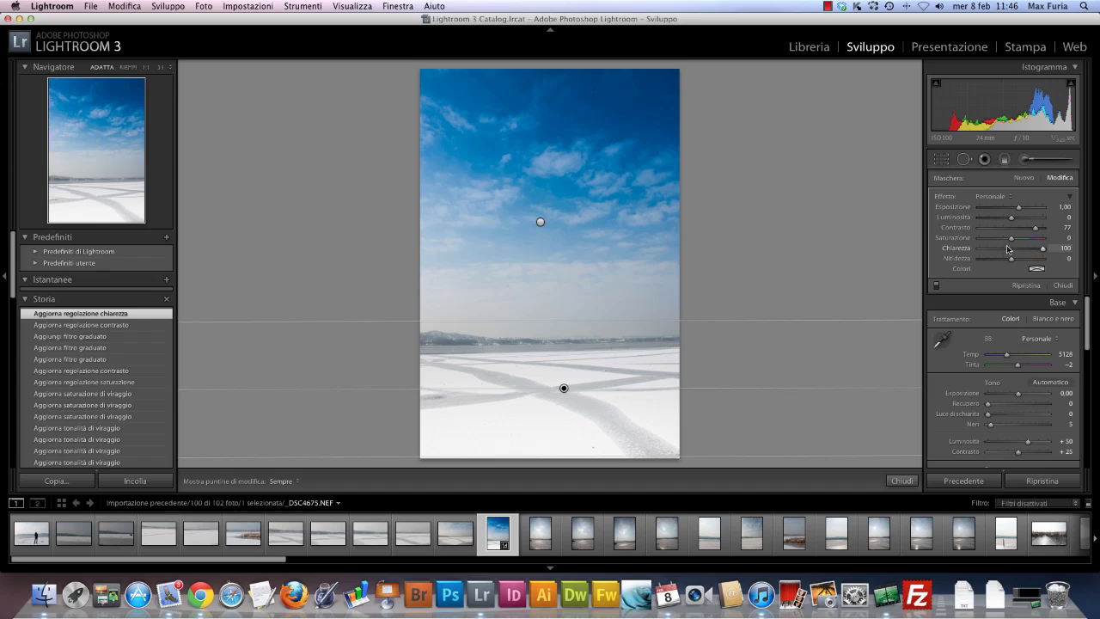
left_click_drag(1013, 242, 997, 242)
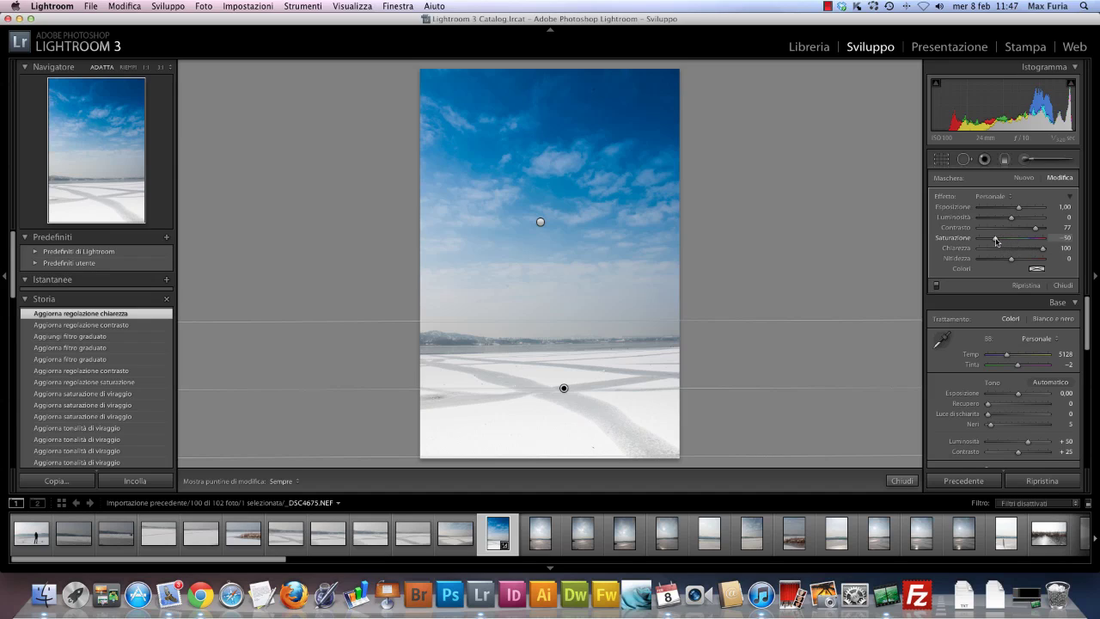
left_click_drag(994, 242, 992, 245)
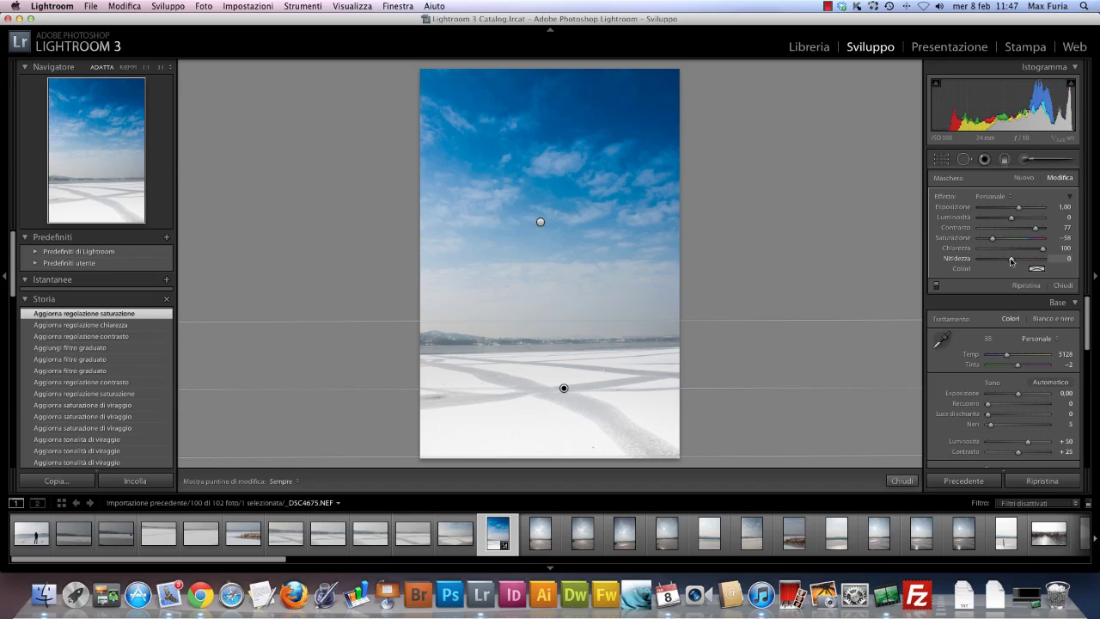
left_click_drag(1012, 261, 1022, 257)
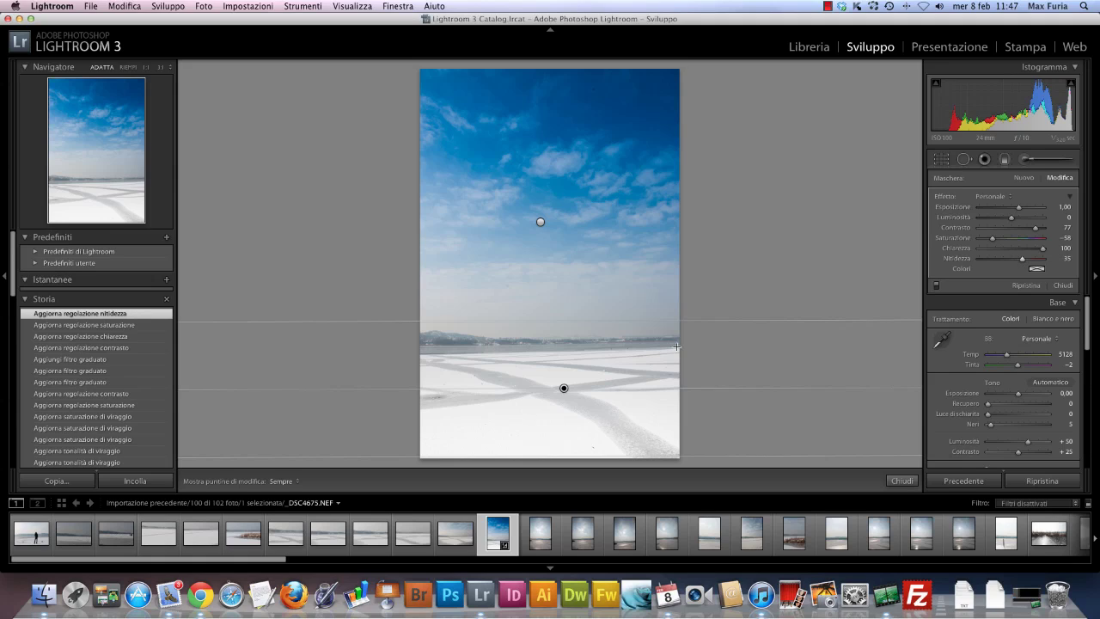
left_click_drag(594, 320, 593, 329)
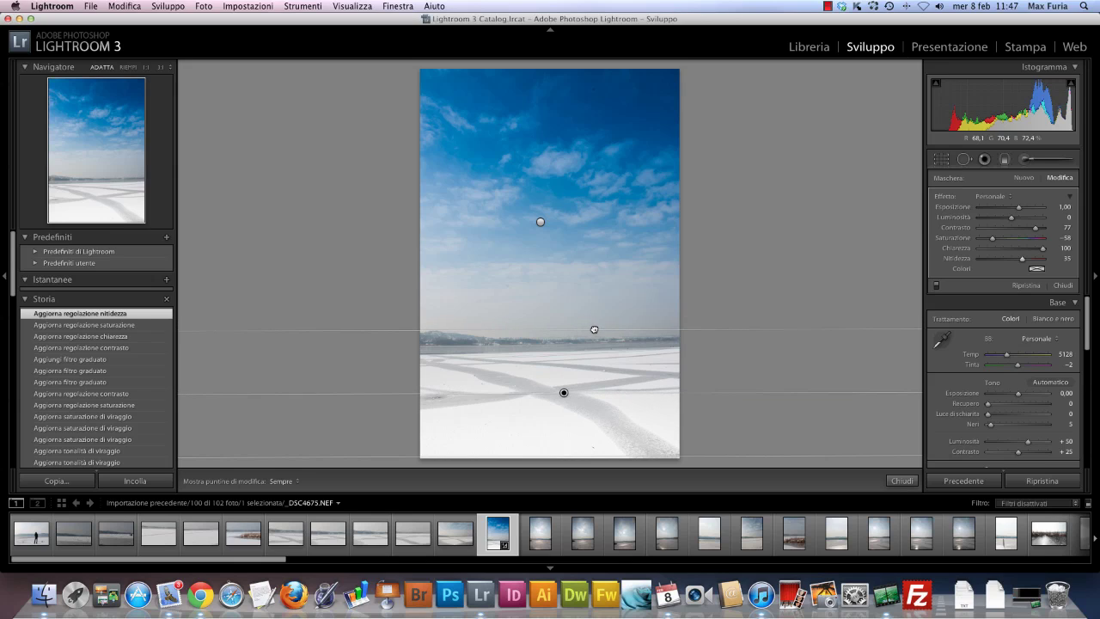
left_click_drag(564, 393, 563, 378)
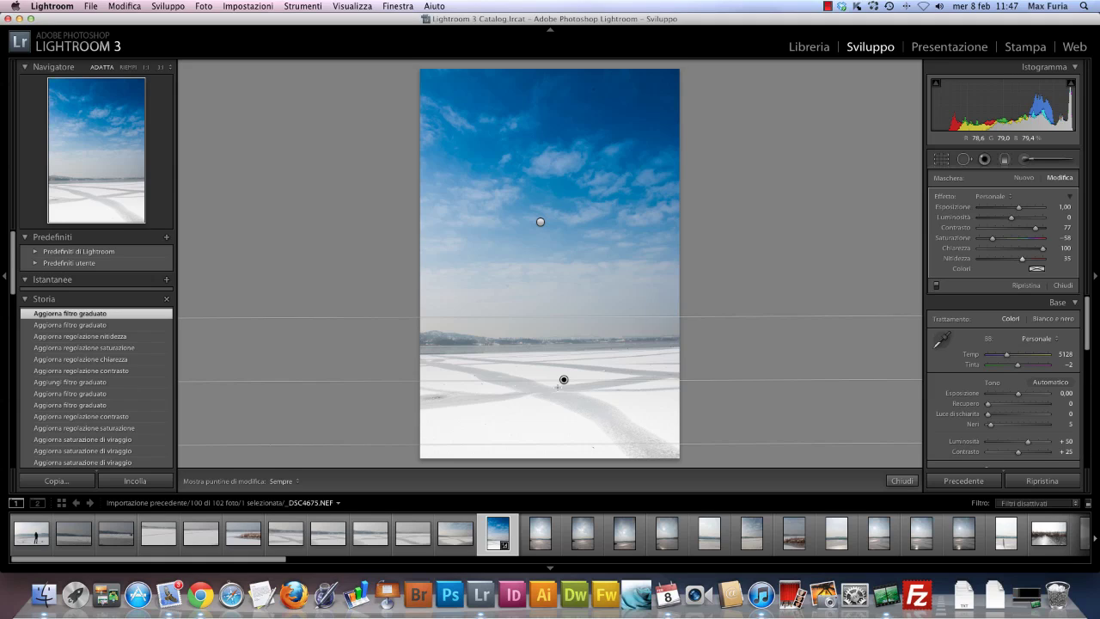
- Close the Graduated Filter tool to return to the Basic panel
key("m")
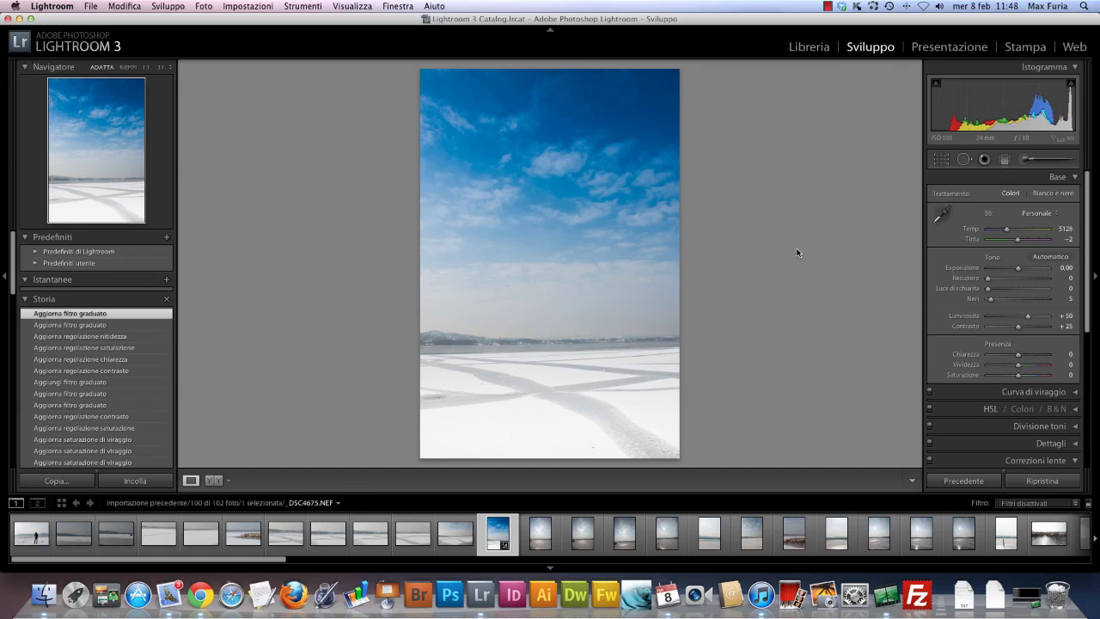
key("y")
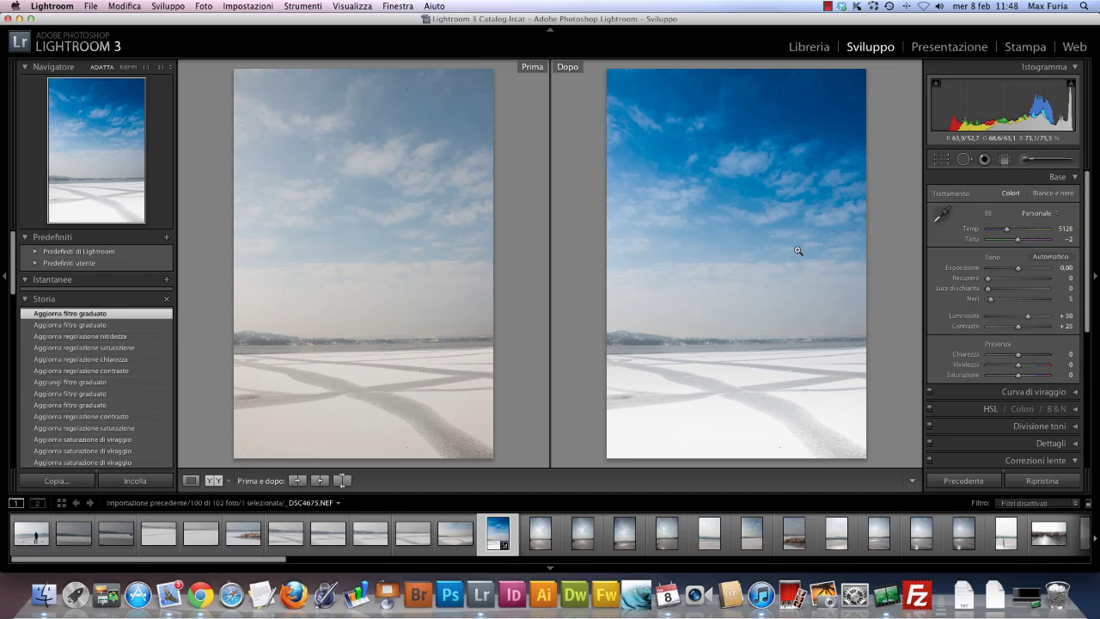
key("y")
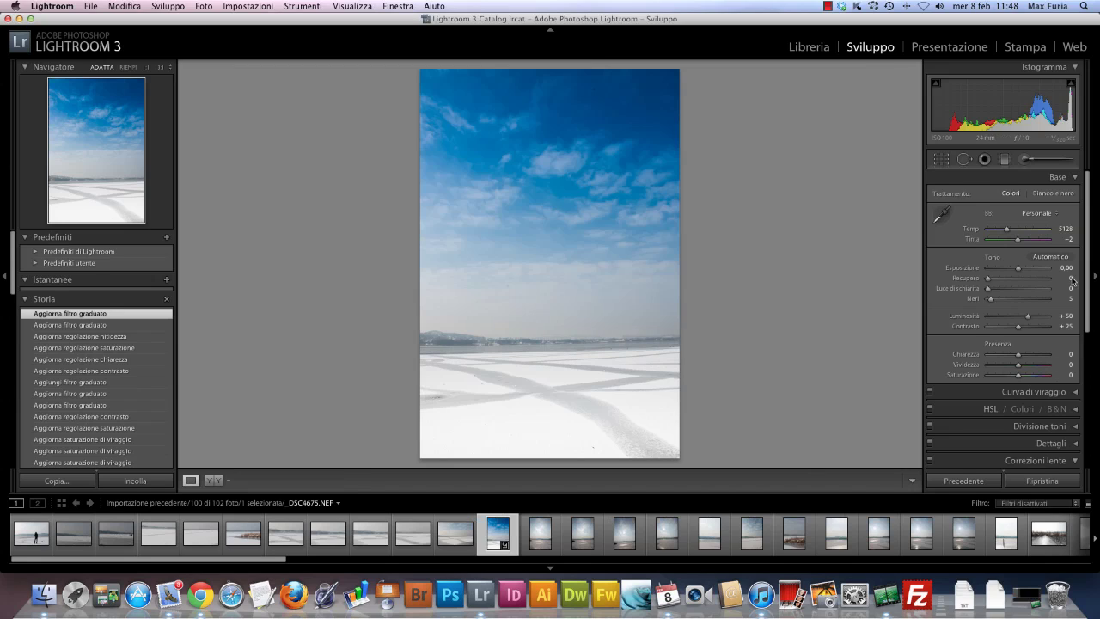
- In the Tone Curve panel, pull Darks and Shadows to -67, then view Before/After side by side
left_click(1074, 178)
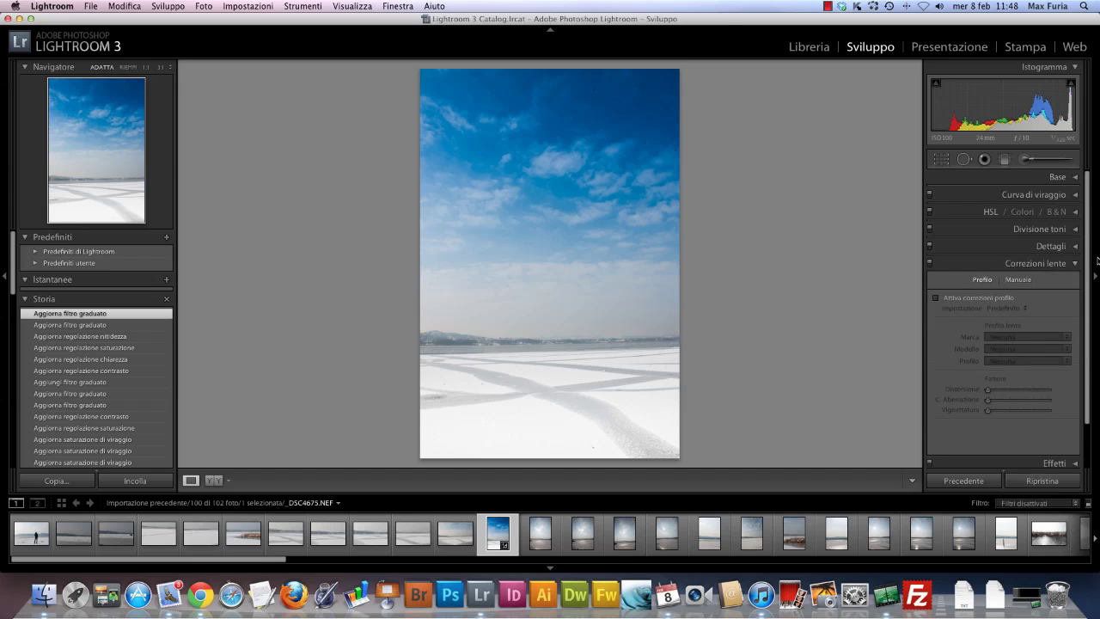
left_click(1074, 194)
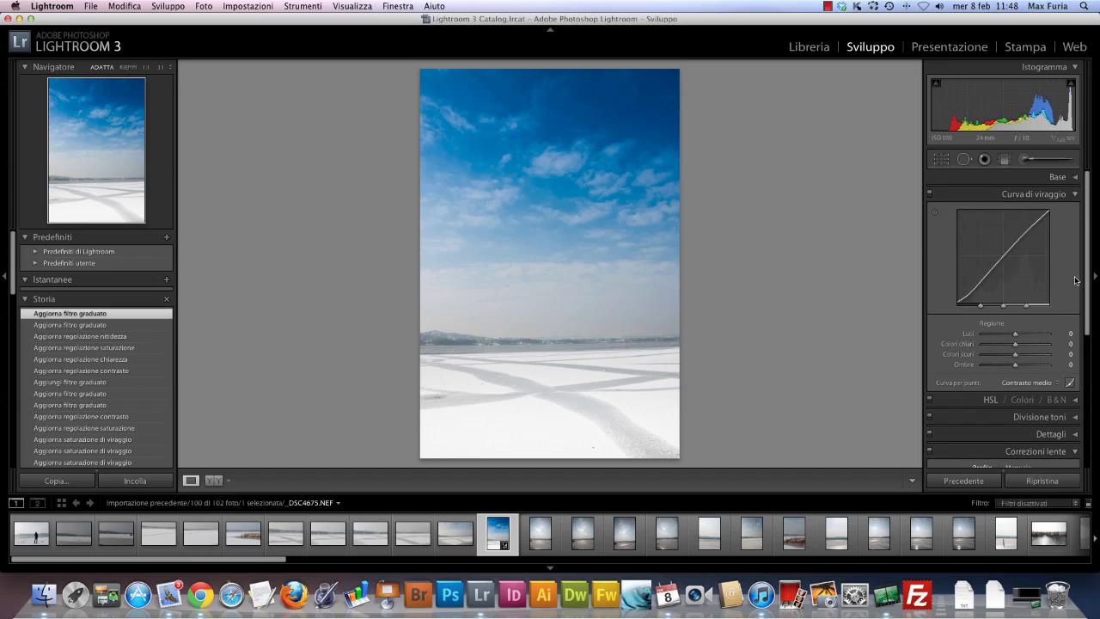
mouse_move(1016, 364)
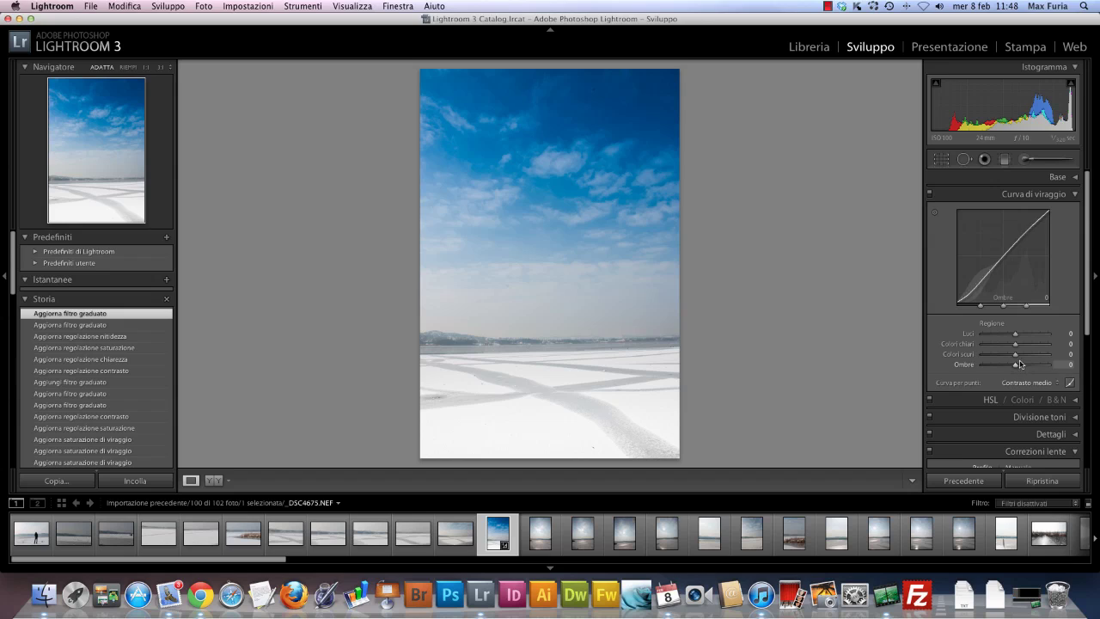
left_click_drag(1016, 354, 996, 366)
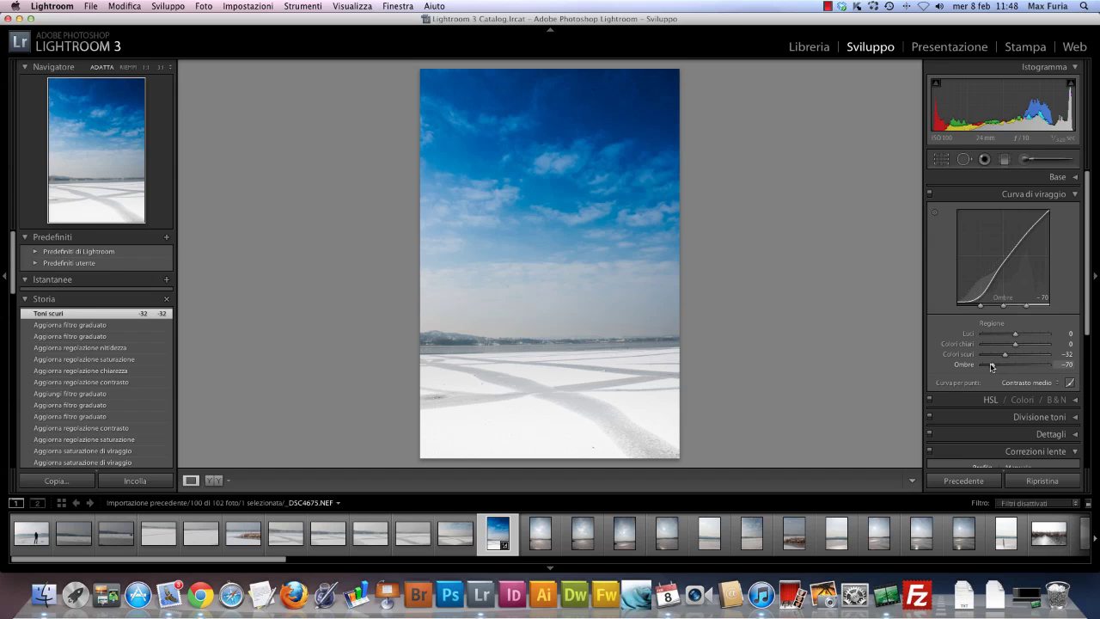
left_click_drag(996, 367, 993, 357)
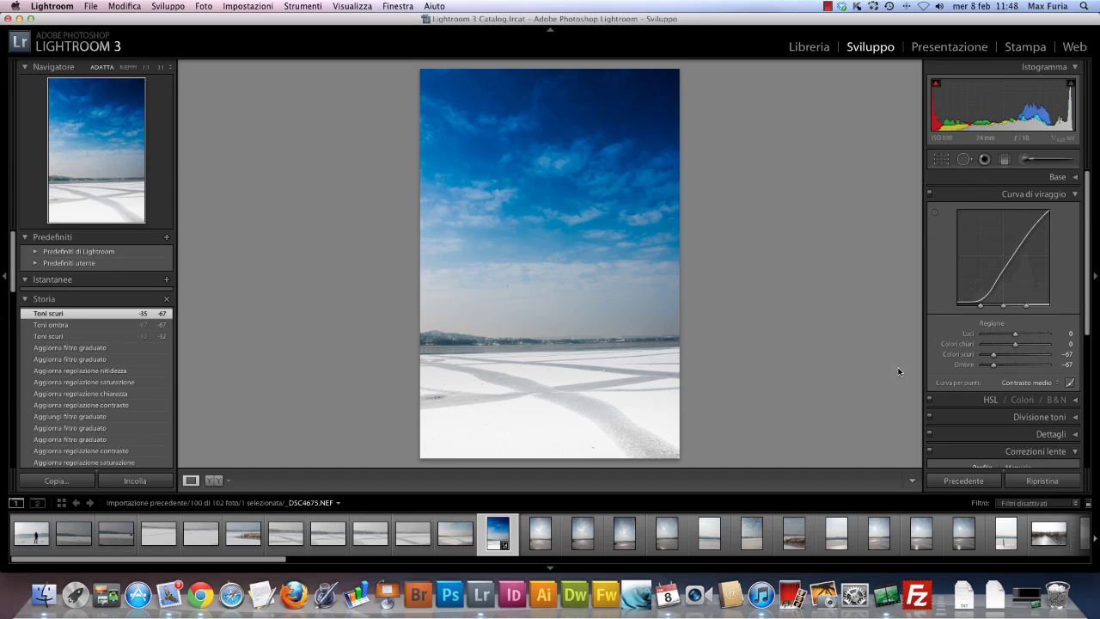
key("y")
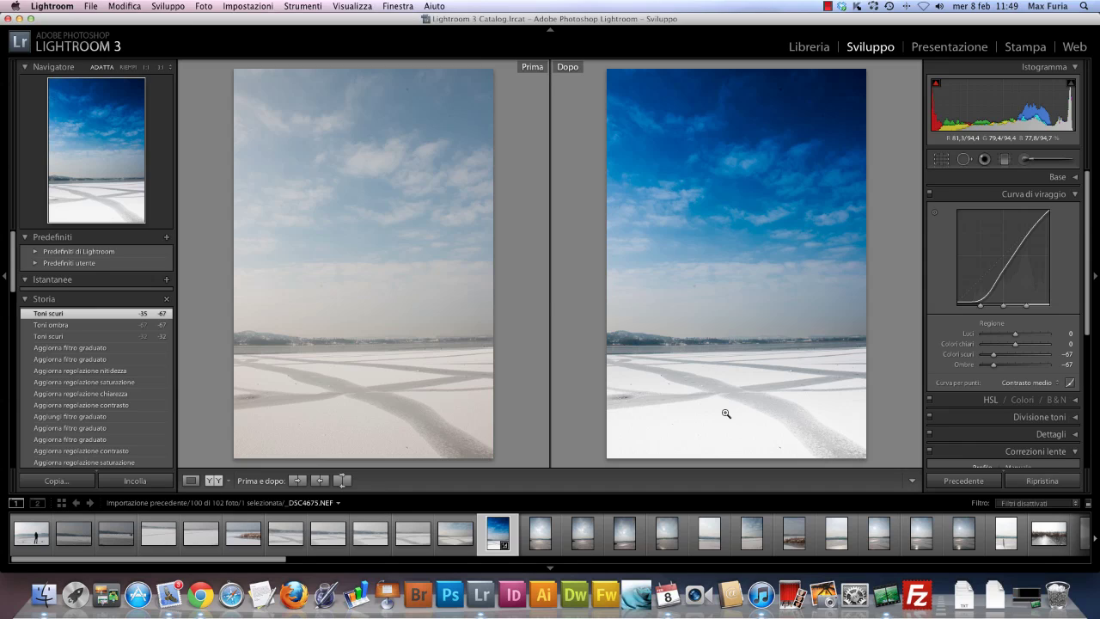
- Leave Before/After and show the edited snowy lake photo alone in Loupe view
key("y")
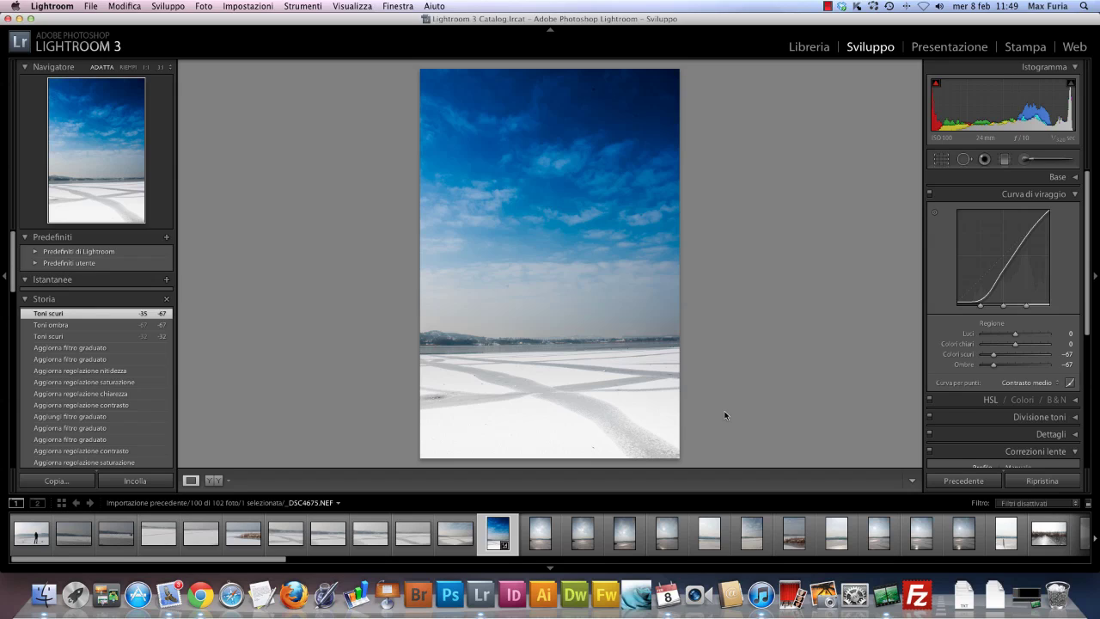
key("shift")
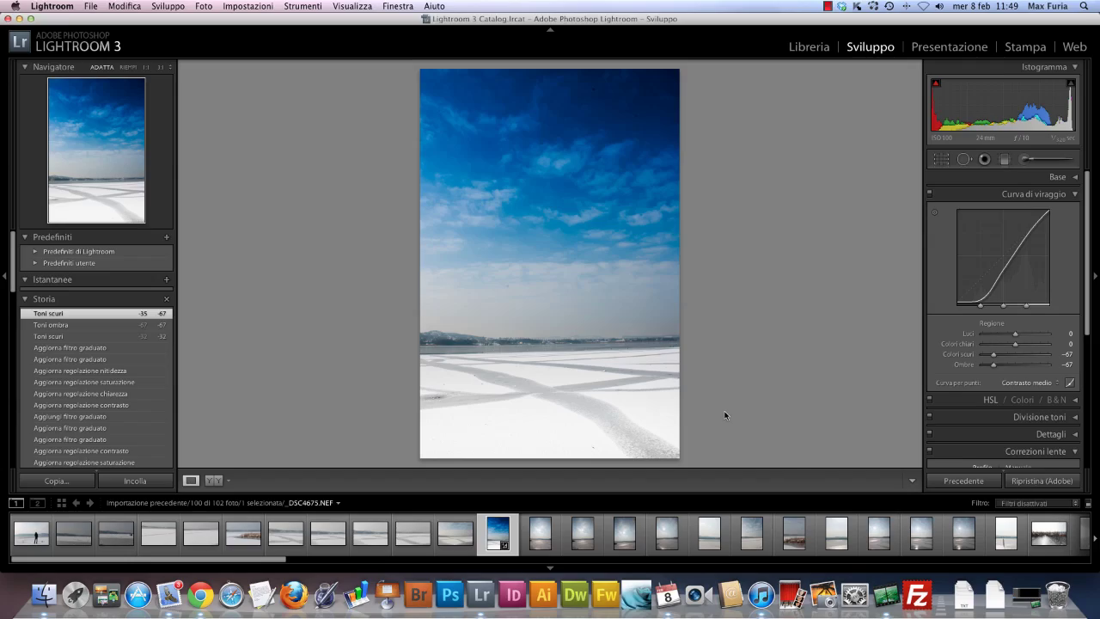